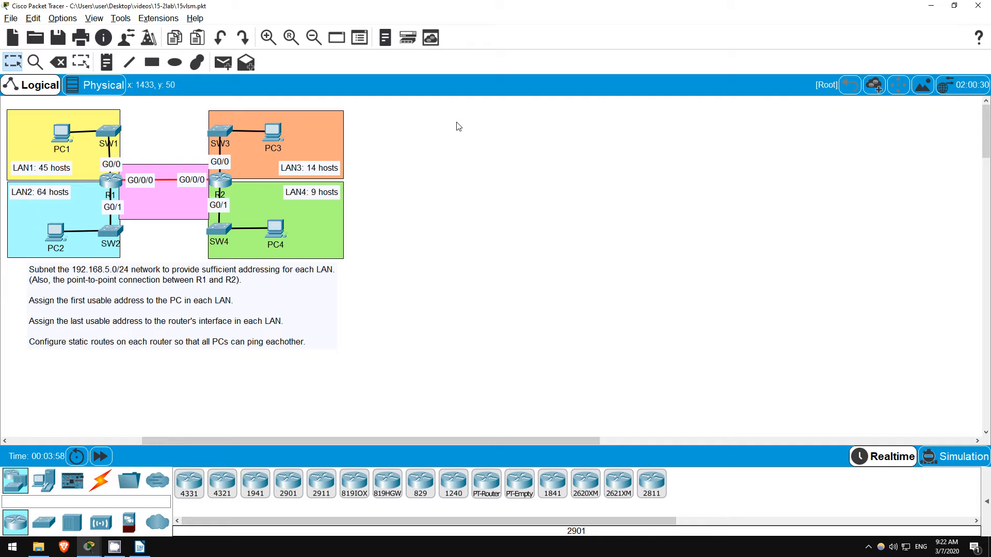
Examine the four LAN areas and the point-to-point area between R1 and R2 in the topology
double_click(68, 209)
click(26, 134)
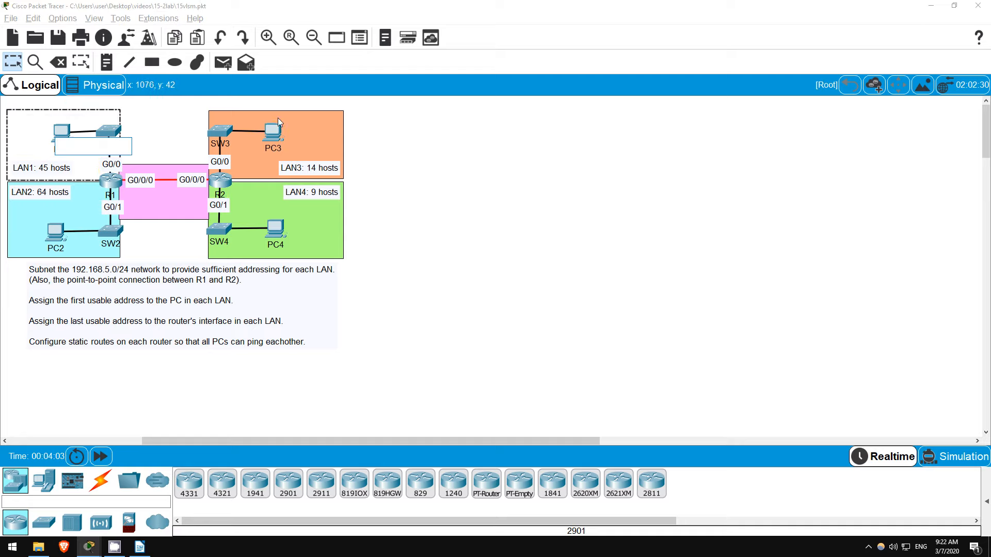
click(320, 128)
click(321, 239)
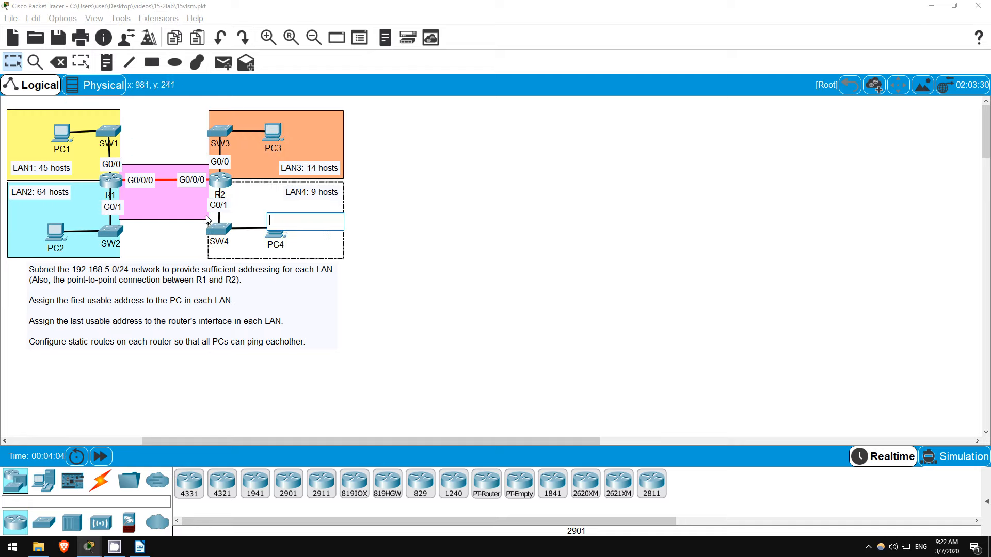
click(151, 208)
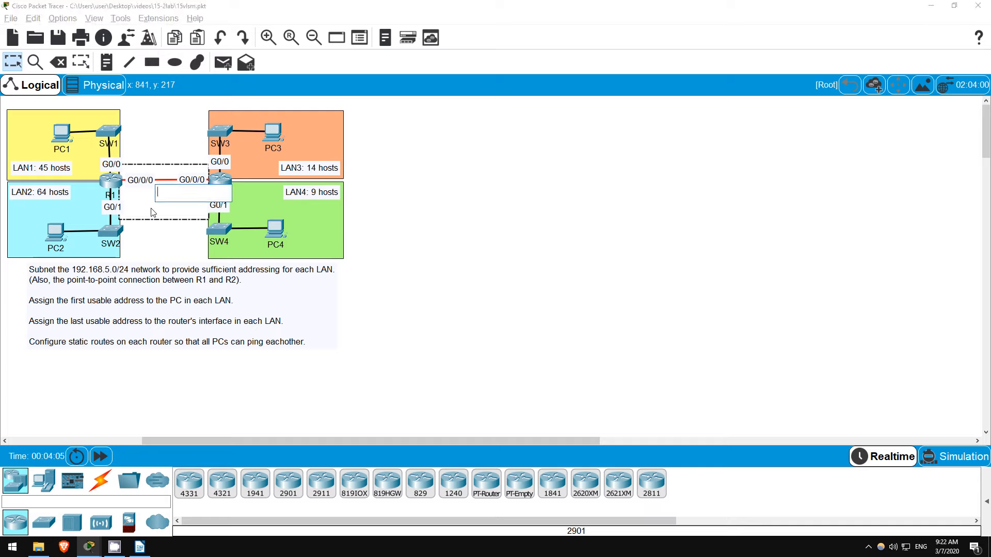
click(370, 152)
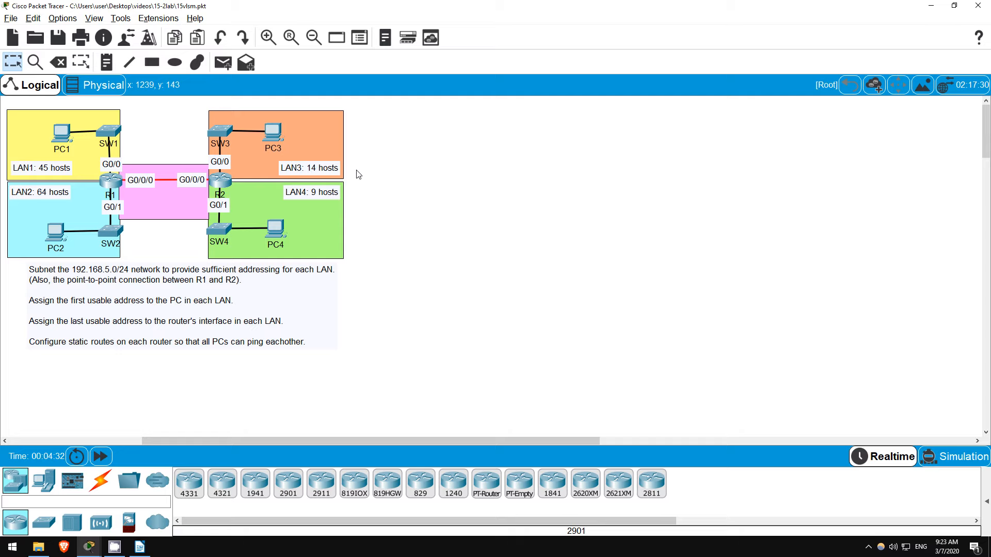
Switch to the labsolution document in LibreOffice Writer and review LAN2's prefix length, usable address calculation, network address and broadcast address
key(alt+Tab)
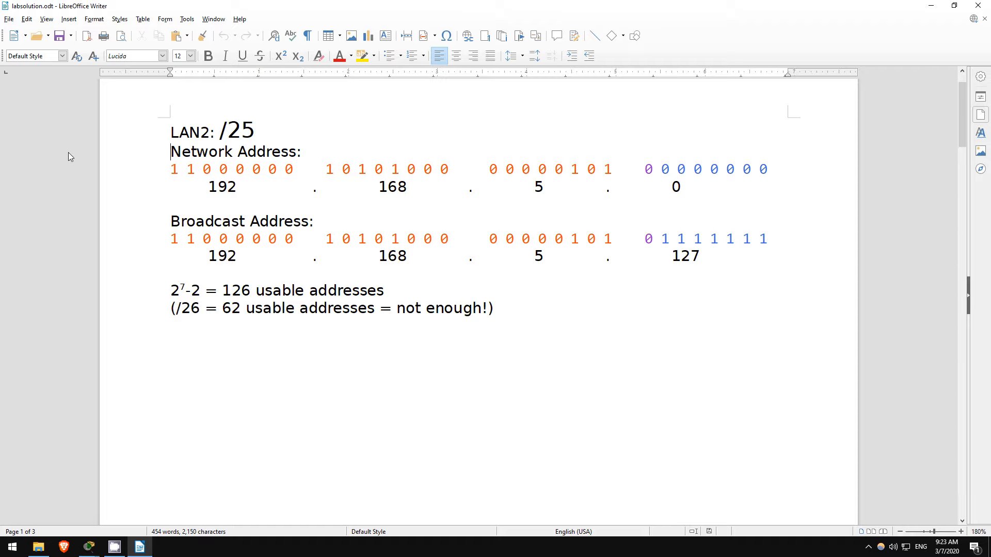
drag(221, 133, 262, 132)
drag(167, 285, 395, 288)
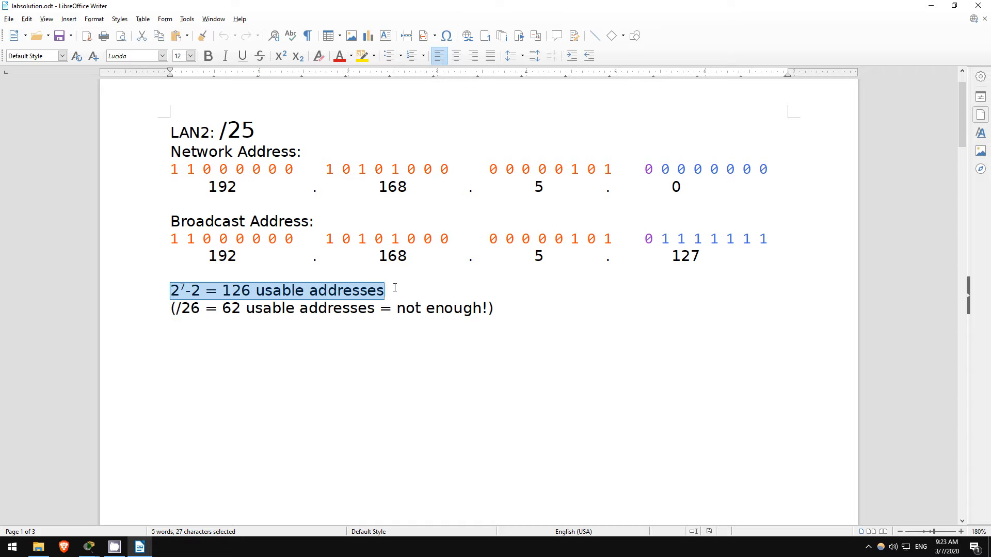
drag(171, 308, 502, 312)
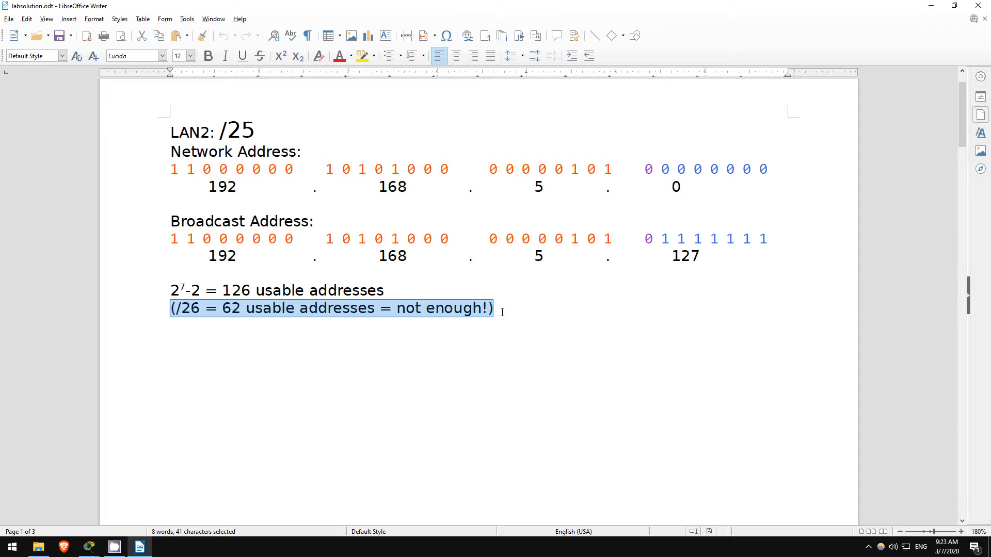
click(502, 312)
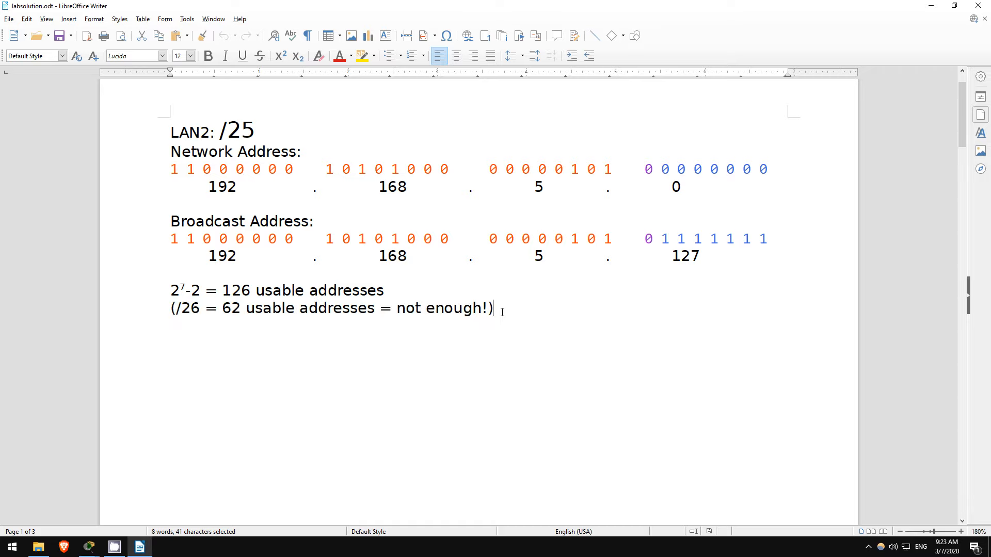
drag(195, 185, 722, 184)
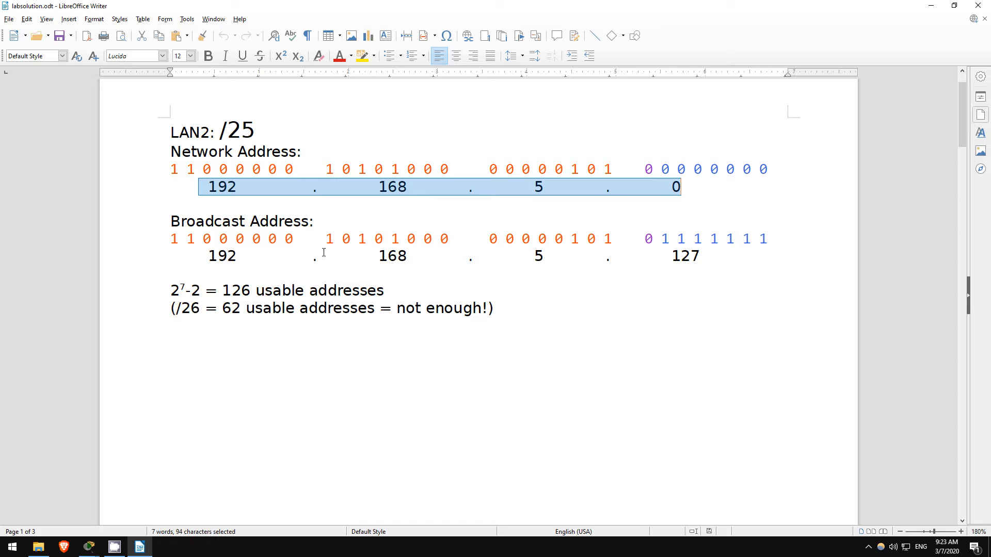
drag(207, 256, 731, 261)
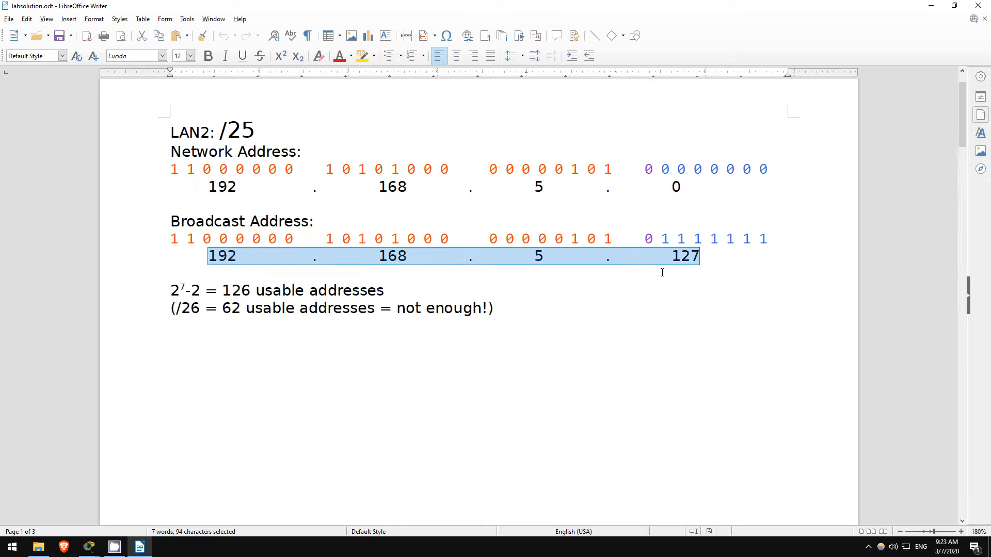
click(419, 289)
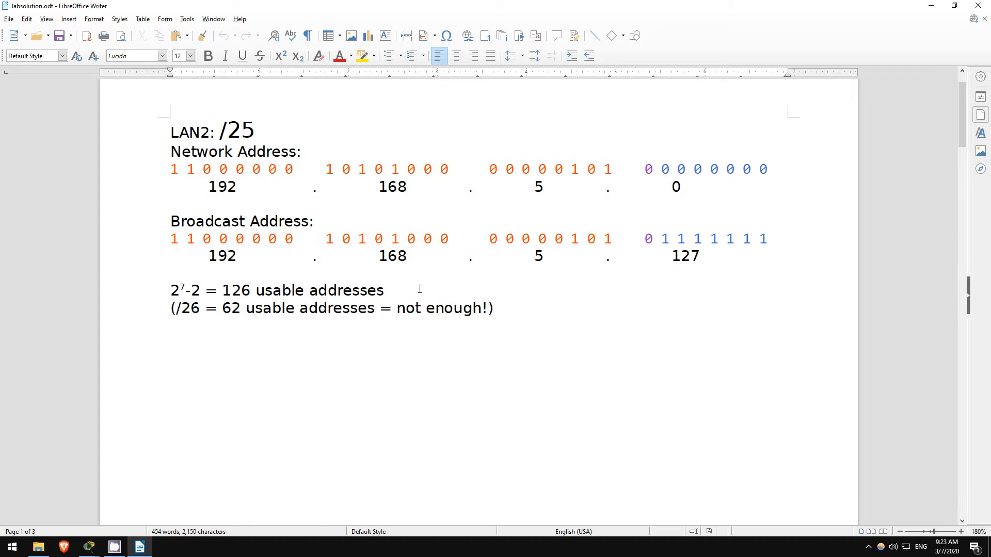
Switch back to Cisco Packet Tracer and start a command-line session on router R1
key(alt+Tab)
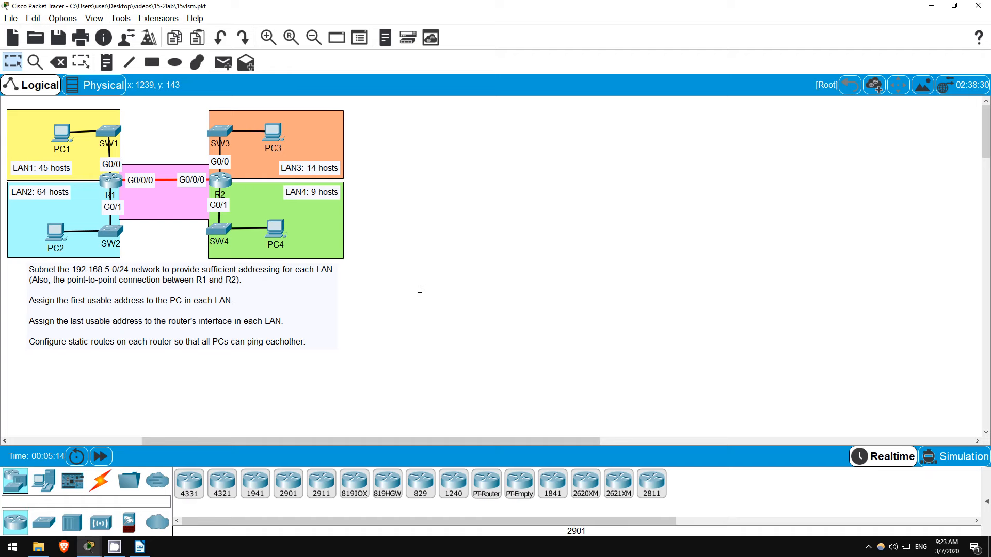
click(119, 180)
click(449, 82)
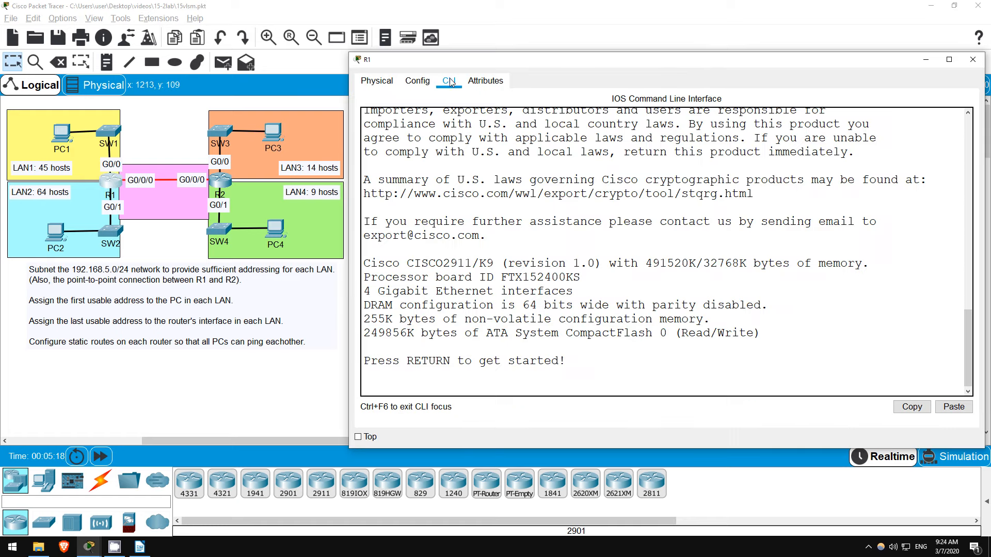
key(Return)
key(Return)
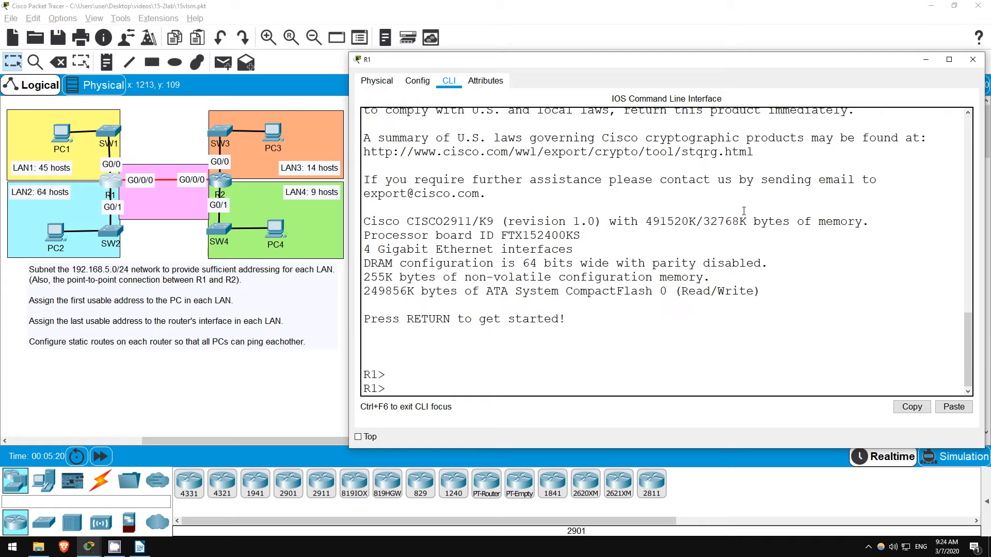
Enter privileged EXEC mode on R1 with enable, and enter global configuration mode with configure terminal
text(en)
key(Tab)
key(Return)
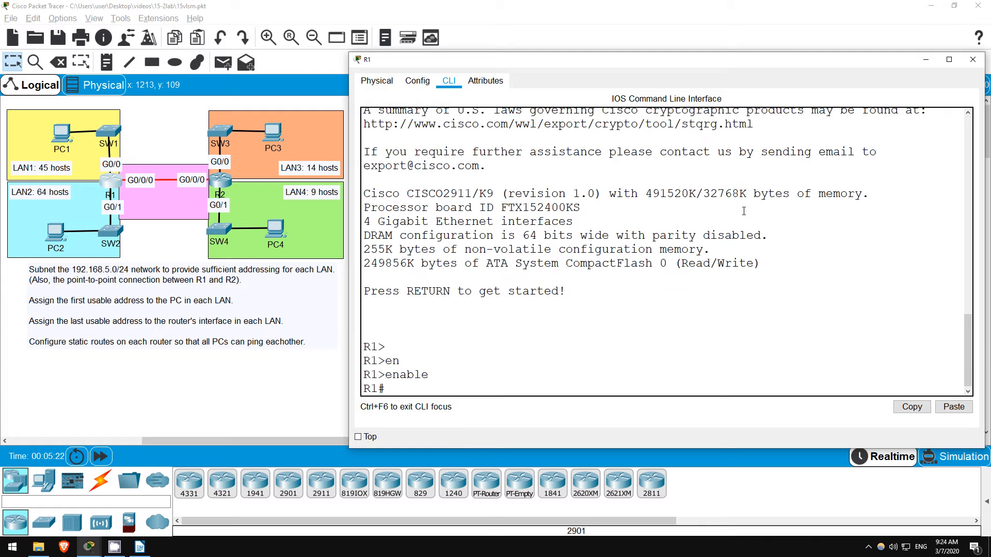
text(conf)
key(Tab)
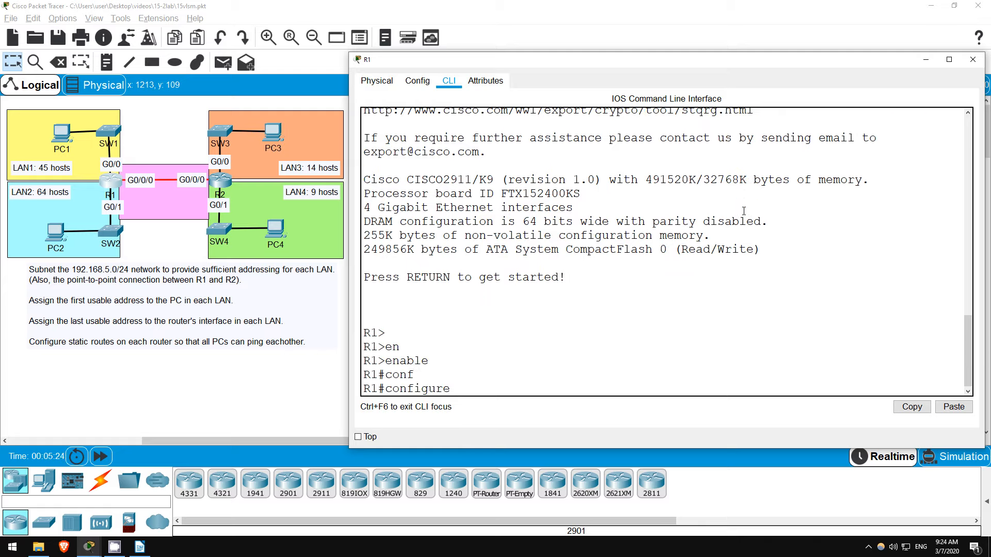
text(t)
key(Tab)
key(Return)
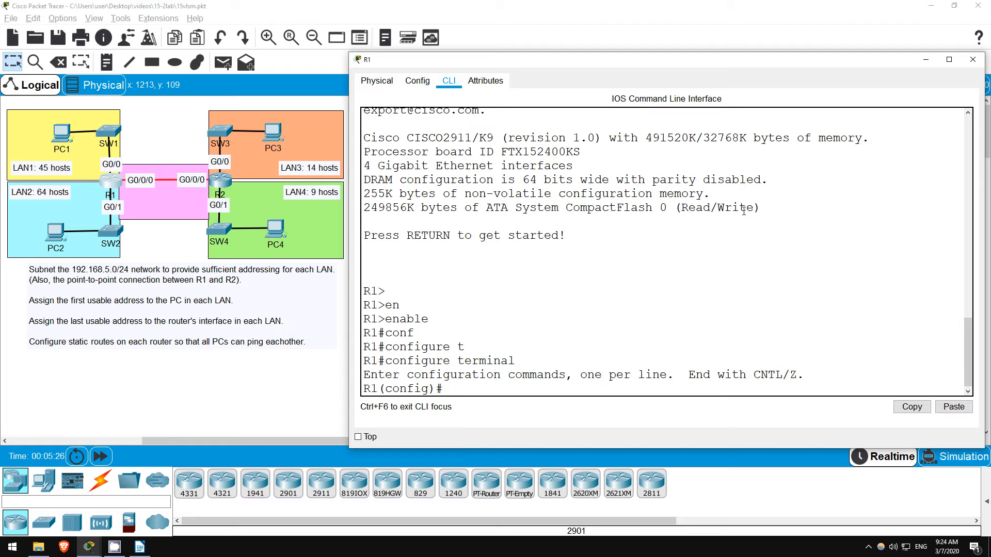
key(Return)
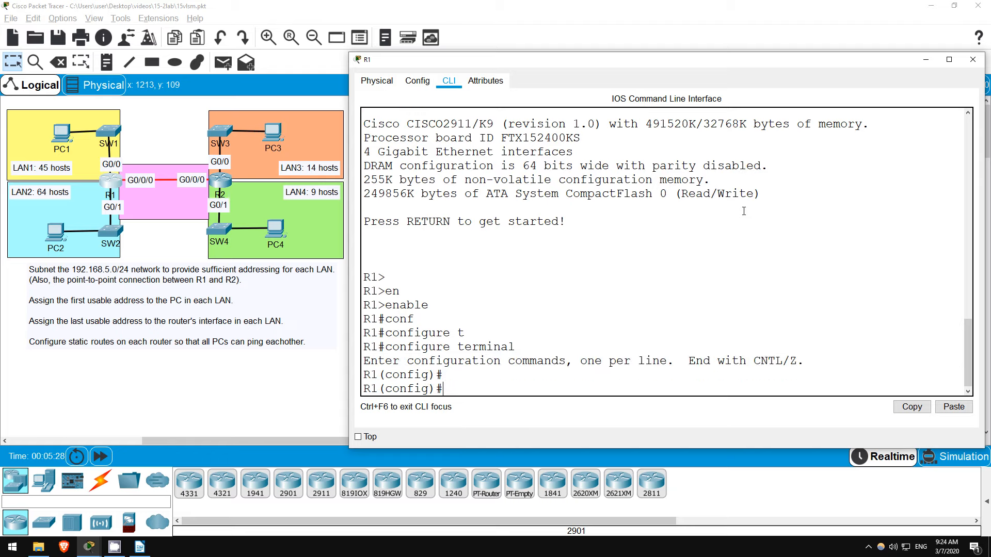
Assign IP address 192.168.5.126 with mask 255.255.255.128 to R1's g0/1 interface
text(int g0/1)
key(Return)
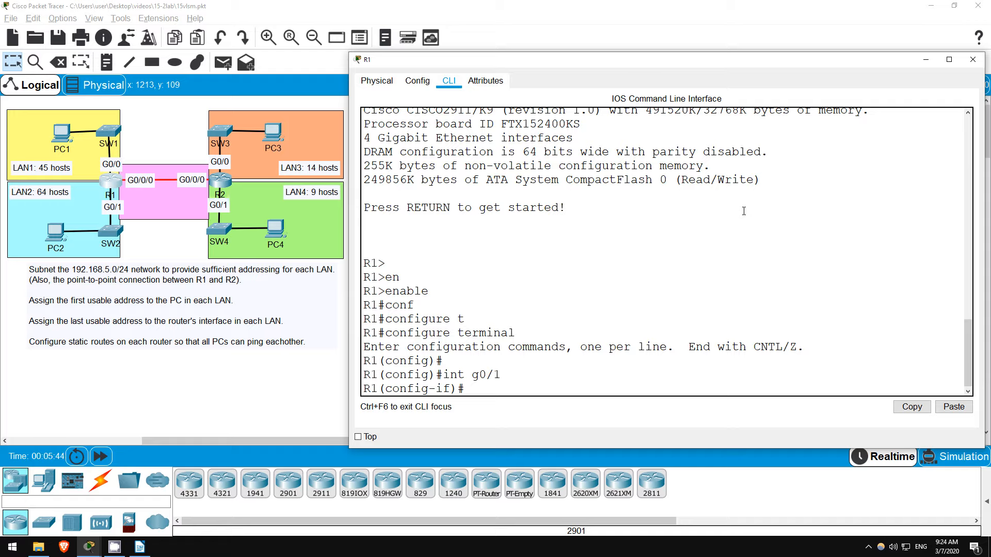
text(ip ad)
key(Tab)
text(1)
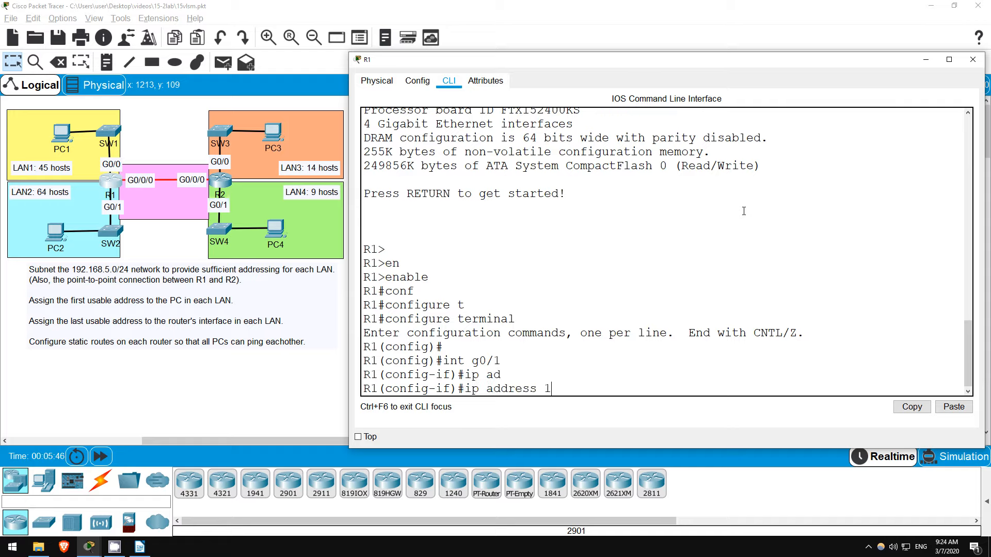
text(92.168.5.126 255.255.)
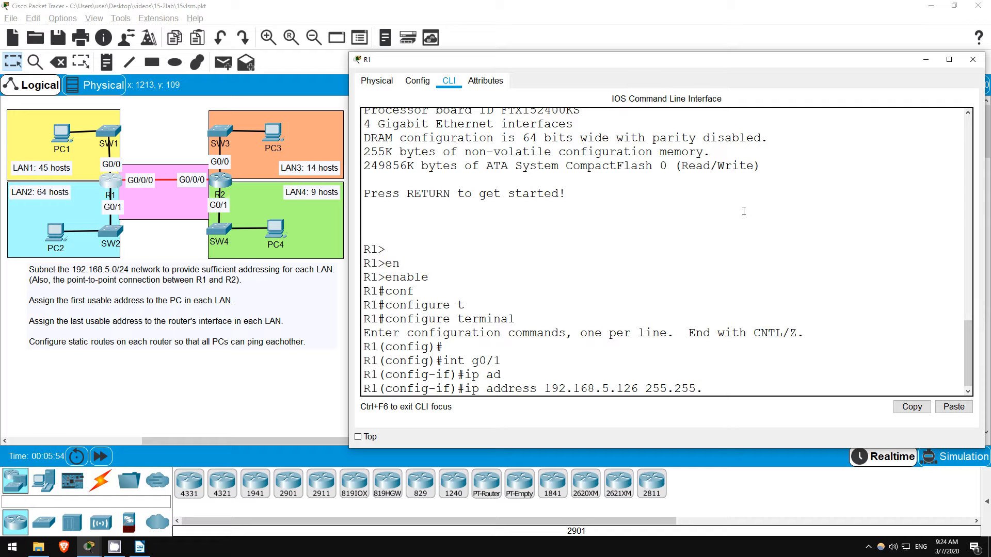
text(255.128)
key(Return)
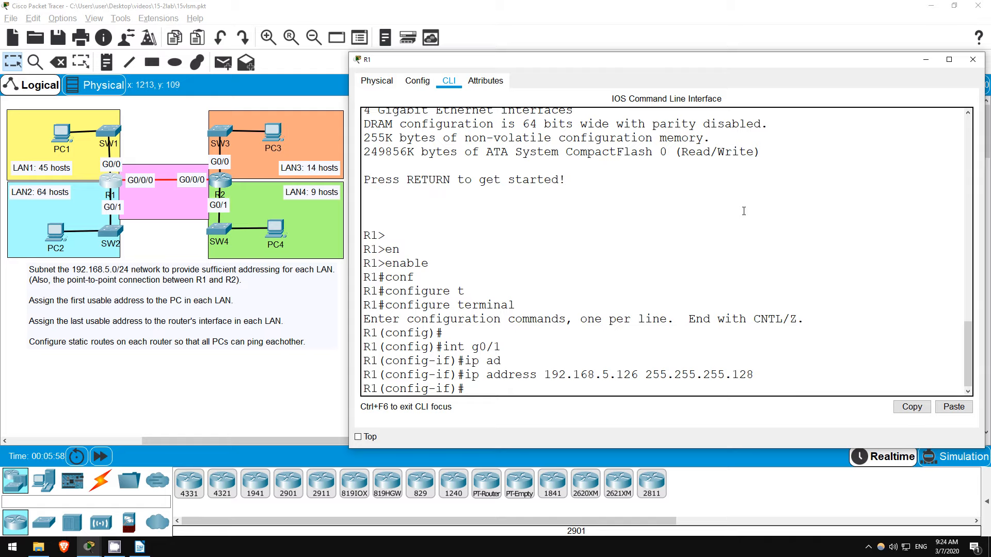
Enable R1's g0/1 interface with no shut
text(no shut)
key(Return)
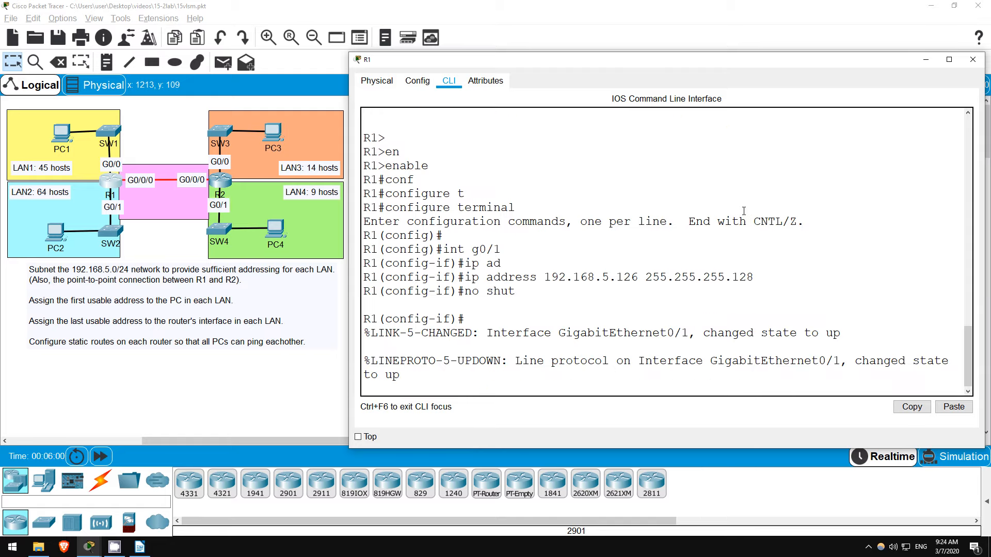
key(Return)
key(Return)
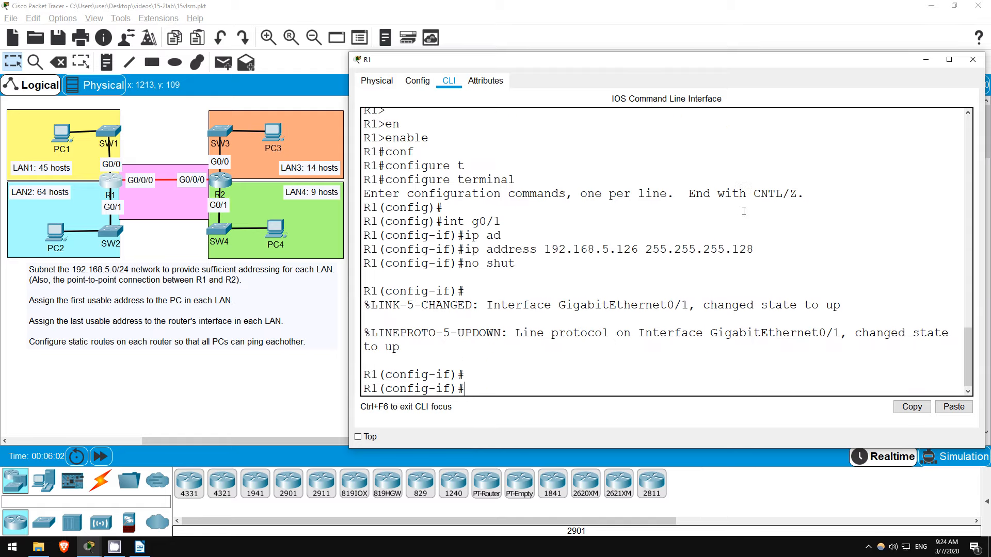
Run do sh ip int g0/1 on R1, examine the interface's internet and broadcast addresses, and page through to the end of the output
text(do sh ip int)
key(Tab)
text(g0/1)
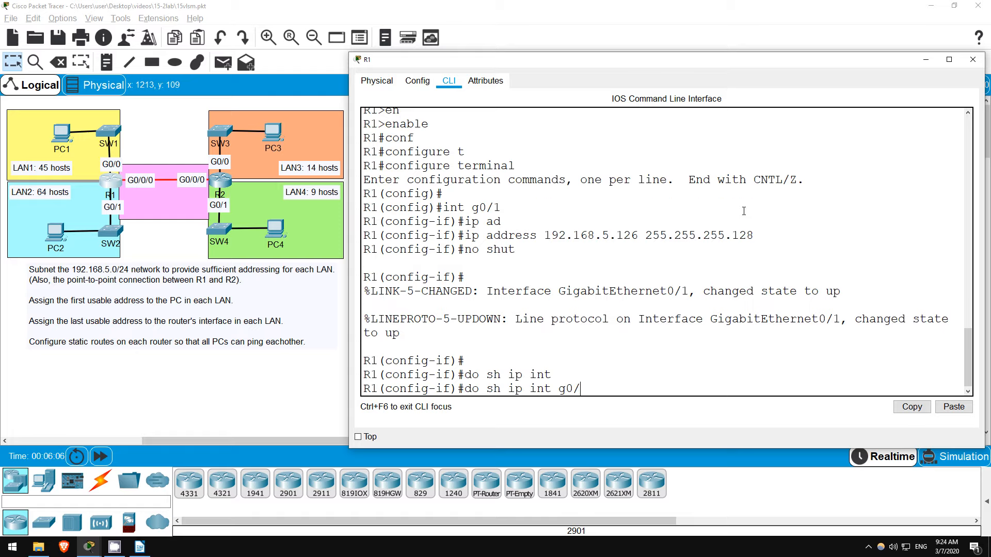
key(Return)
scroll(623, 251, up, 3)
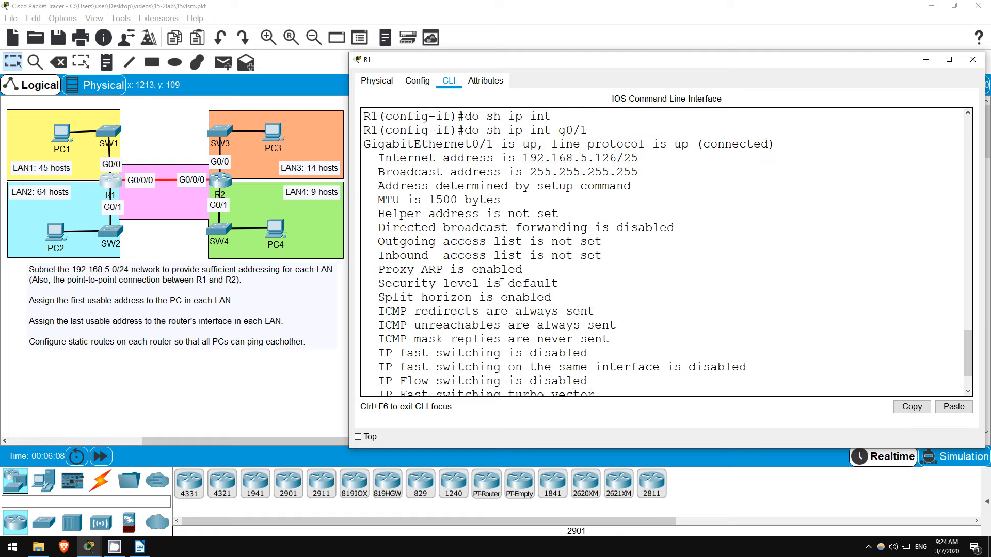
drag(485, 161, 552, 159)
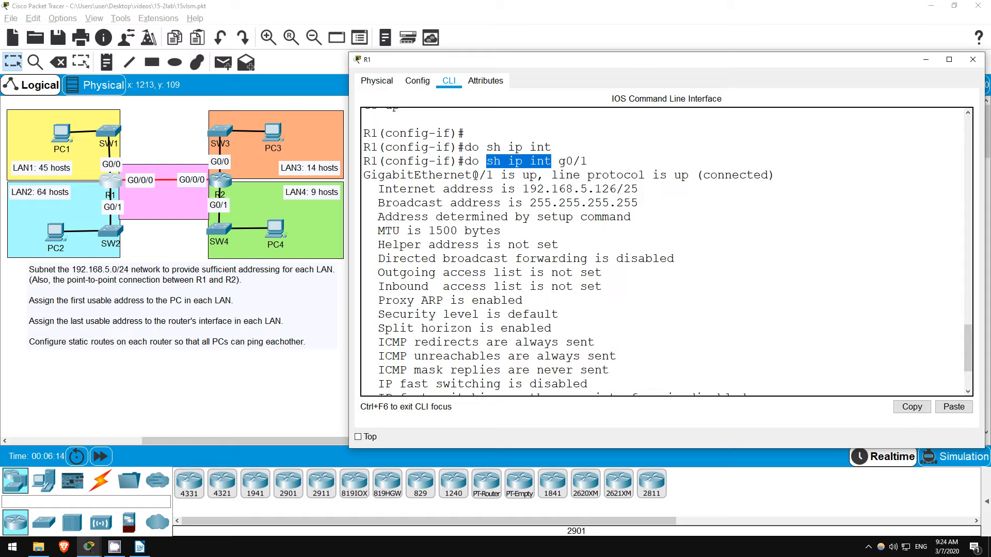
drag(373, 191, 639, 185)
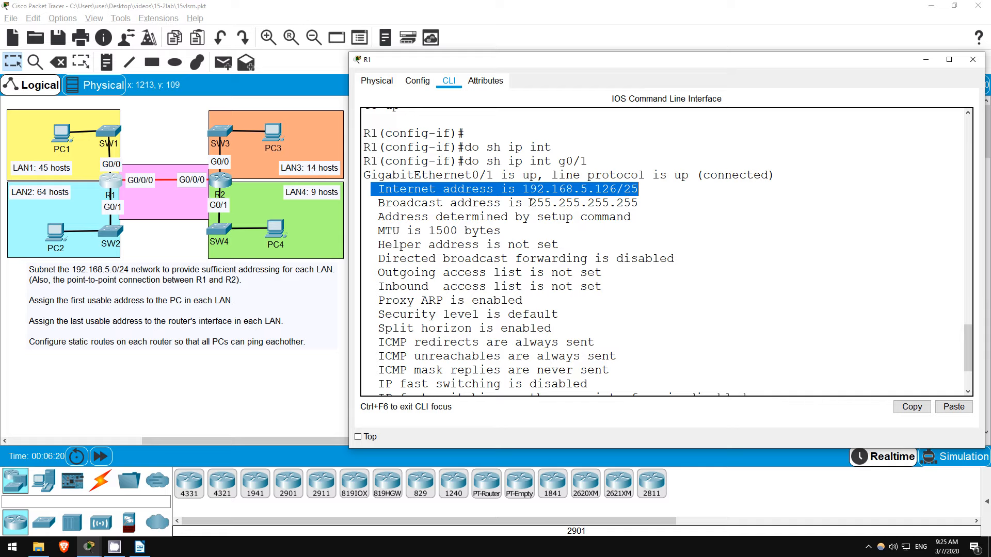
drag(528, 202, 639, 203)
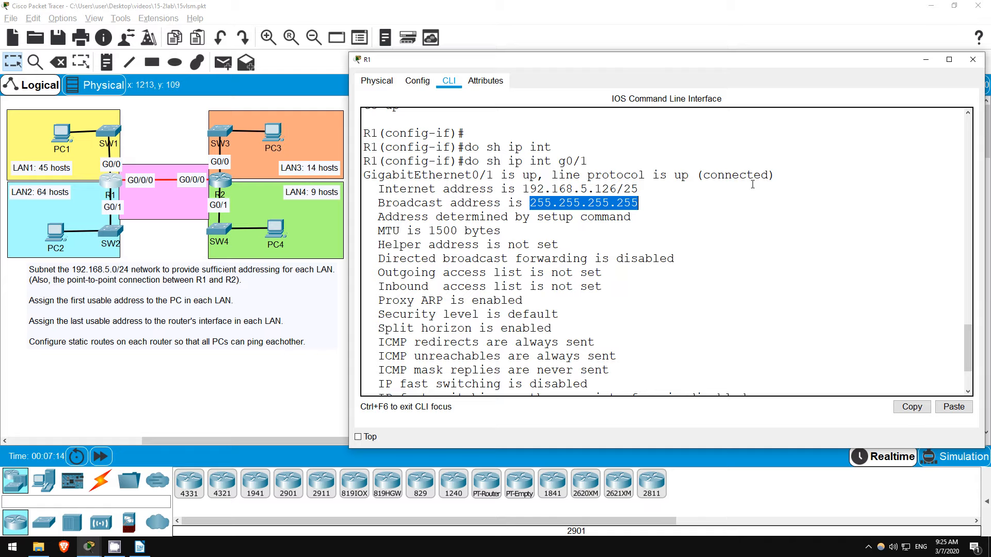
click(665, 256)
key(Return)
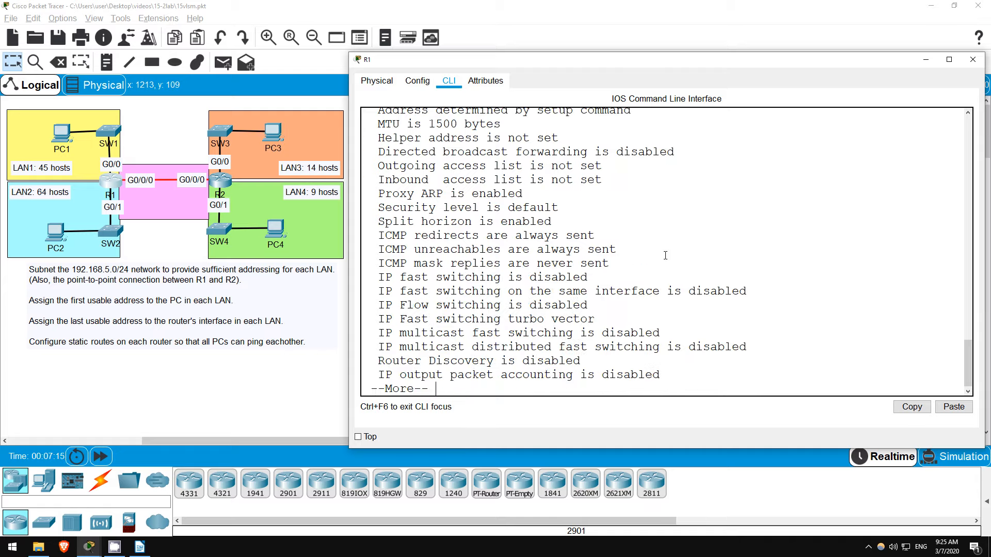
key(Return)
key(space)
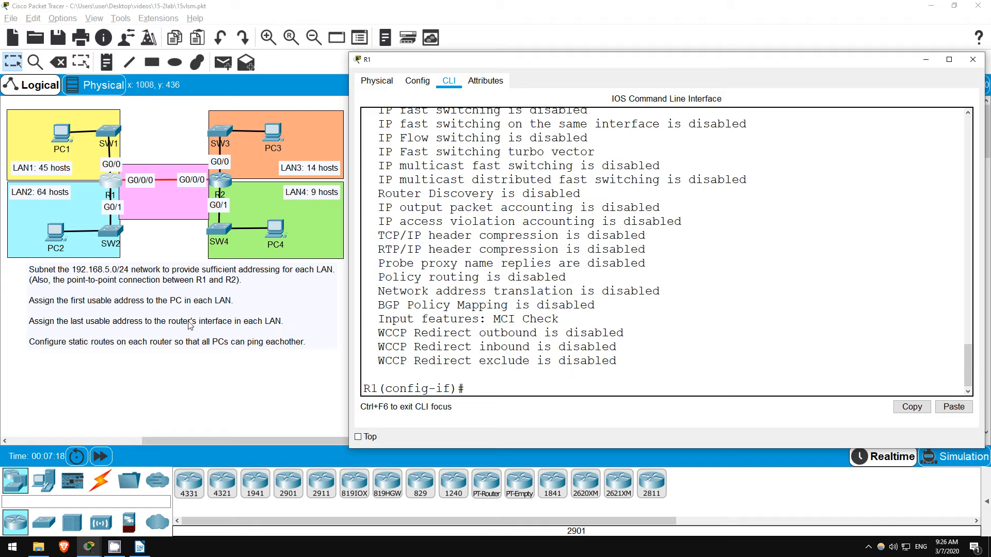
Set PC2's static IPv4 default gateway to 192.168.5.126
click(58, 237)
click(58, 237)
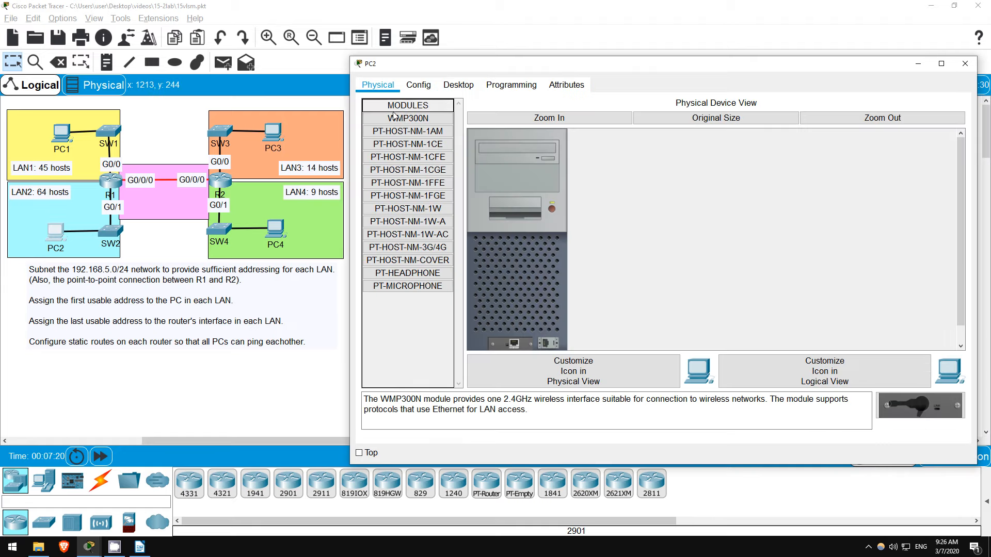
click(417, 86)
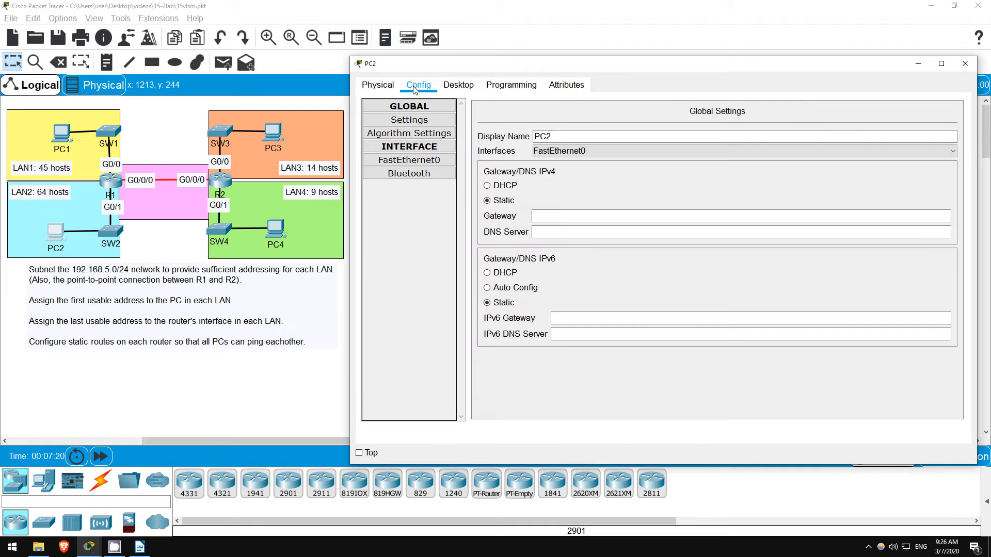
click(556, 215)
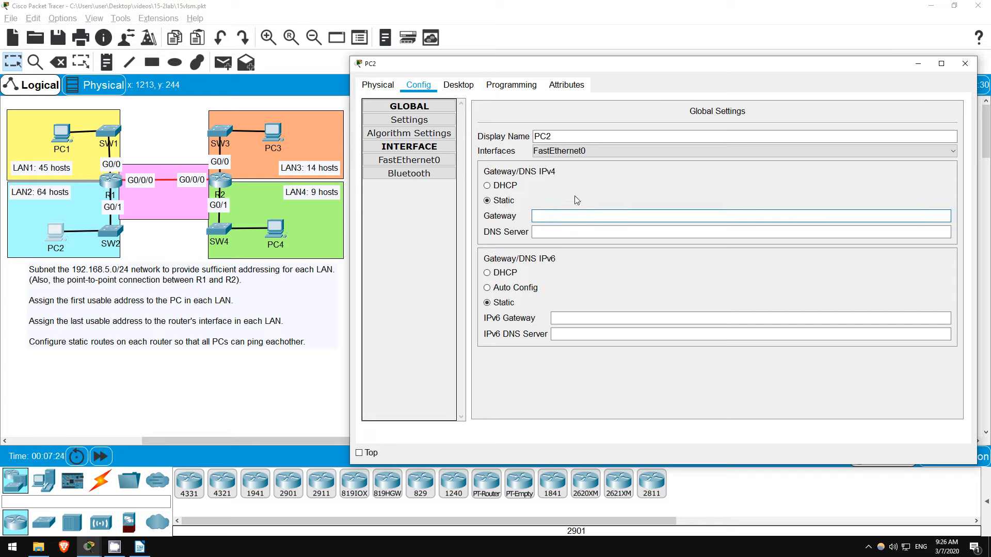
text(192.168.5.126)
Assign static IP address 192.168.5.1 with subnet mask 255.255.255.128 to PC2's FastEthernet0, and close PC2's window
click(438, 159)
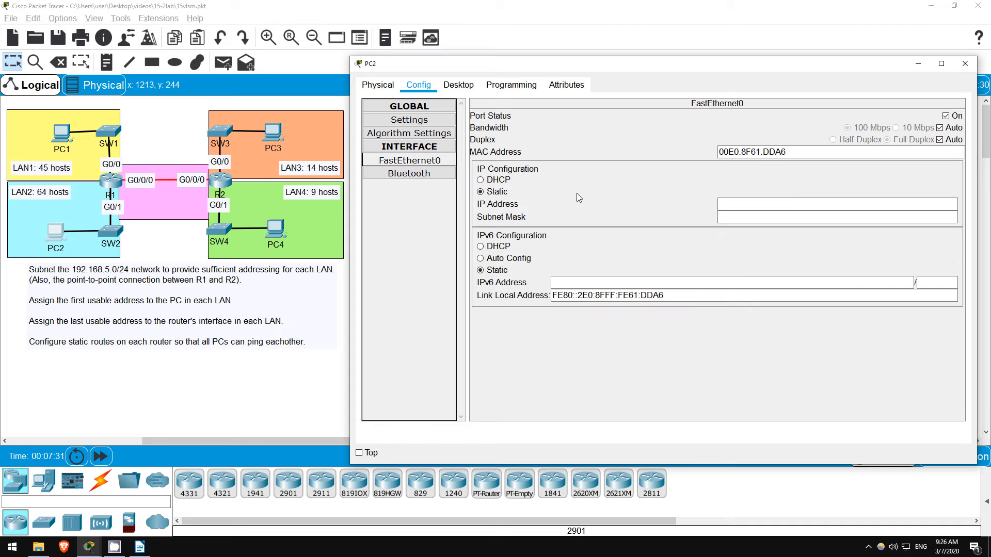
click(739, 203)
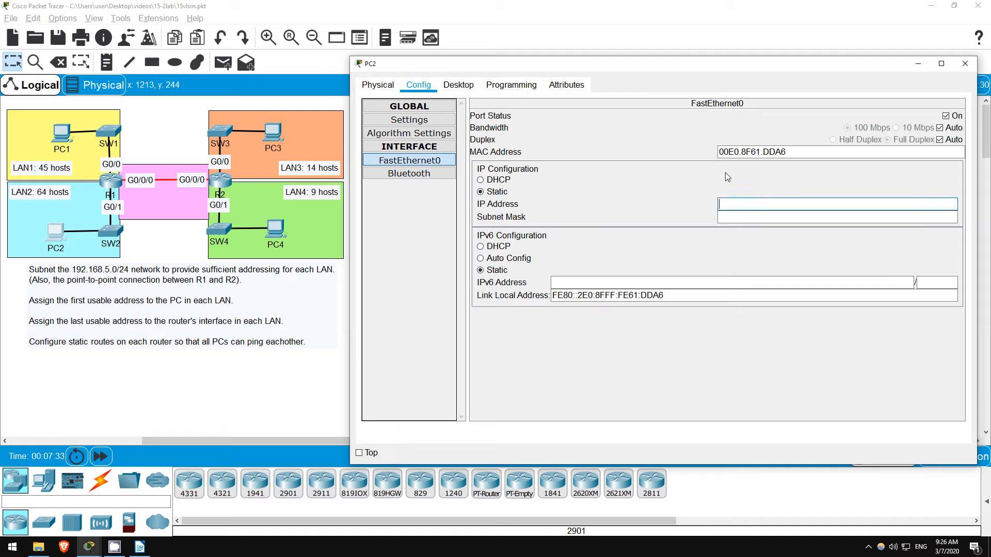
text(192.168.5.1)
key(Tab)
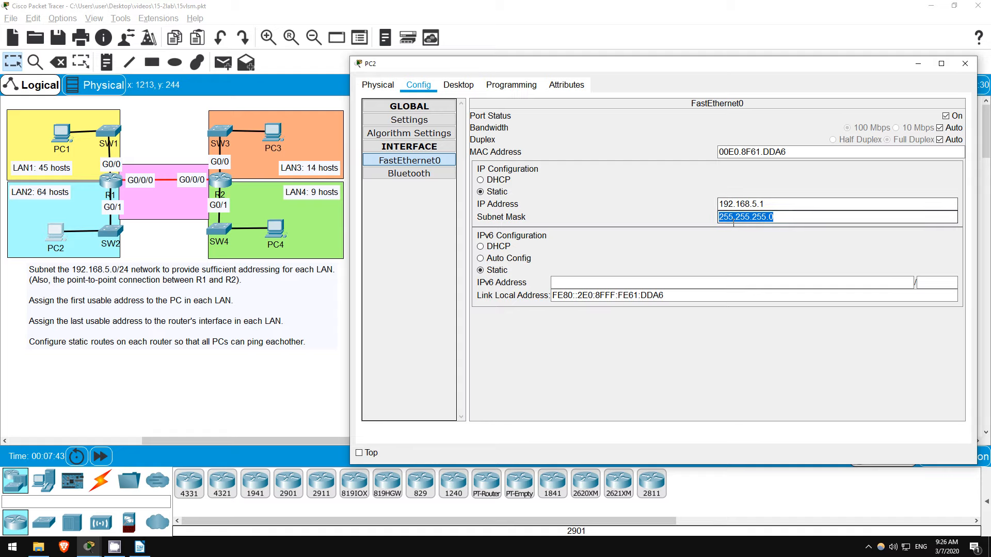
click(779, 218)
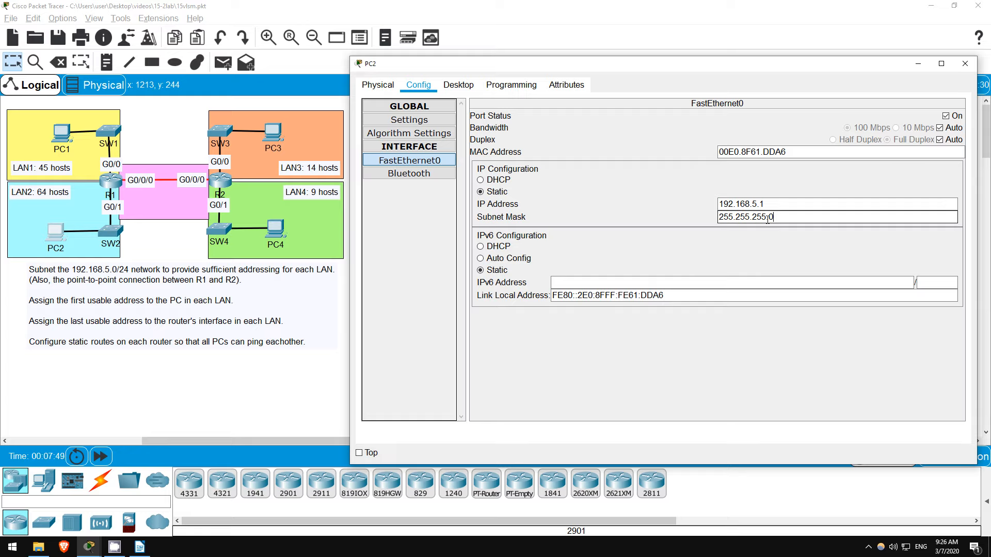
key(BackSpace)
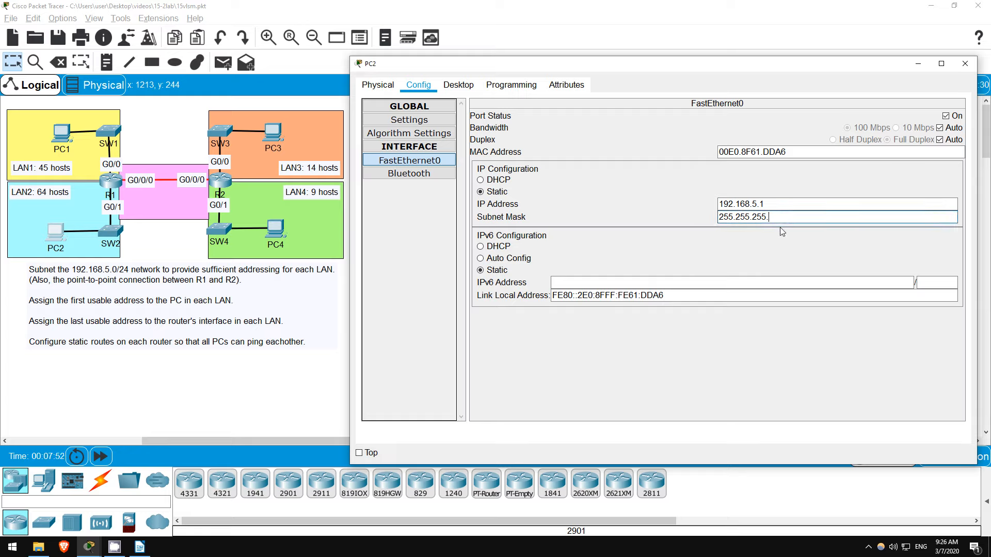
text(128)
click(963, 64)
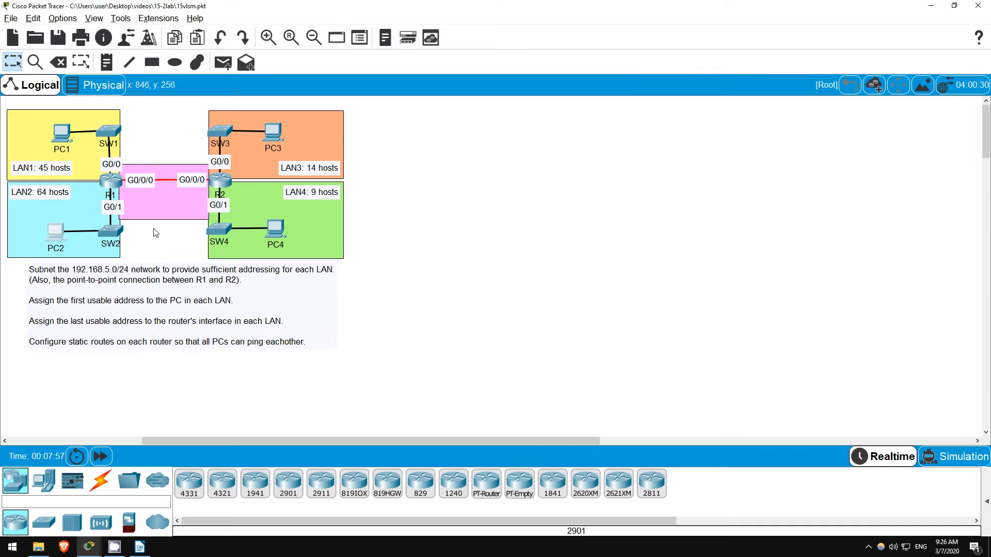
Switch to labsolution.odt in LibreOffice Writer and examine LAN1's prefix length, usable address count, network address and broadcast address
click(76, 171)
key(alt+Tab)
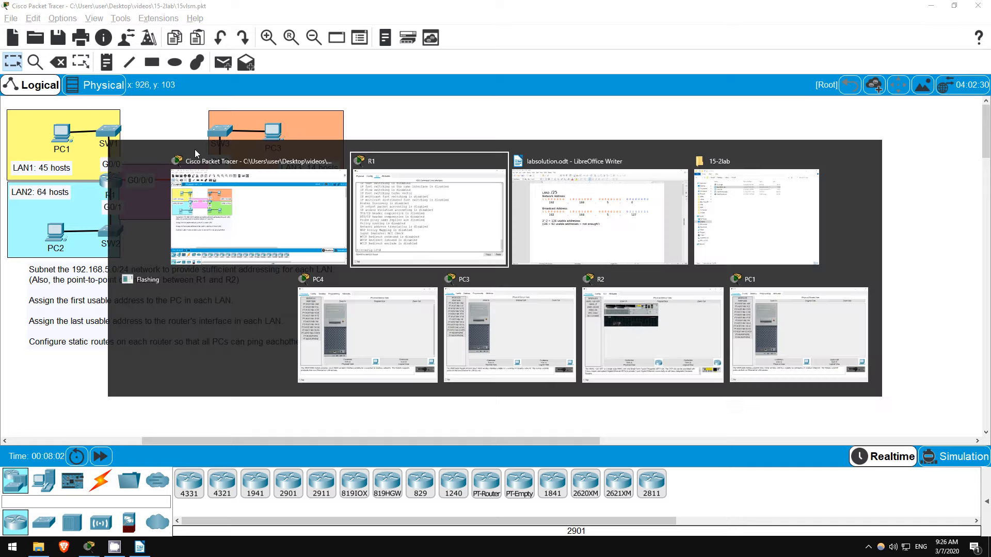
key(alt+Tab)
scroll(257, 191, down, 6)
scroll(257, 192, down, 4)
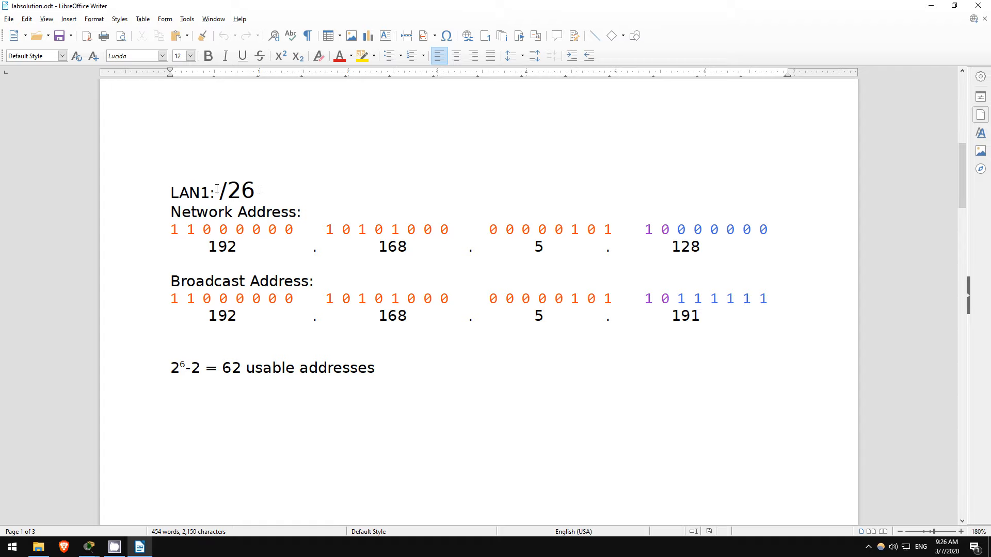
drag(217, 189, 255, 191)
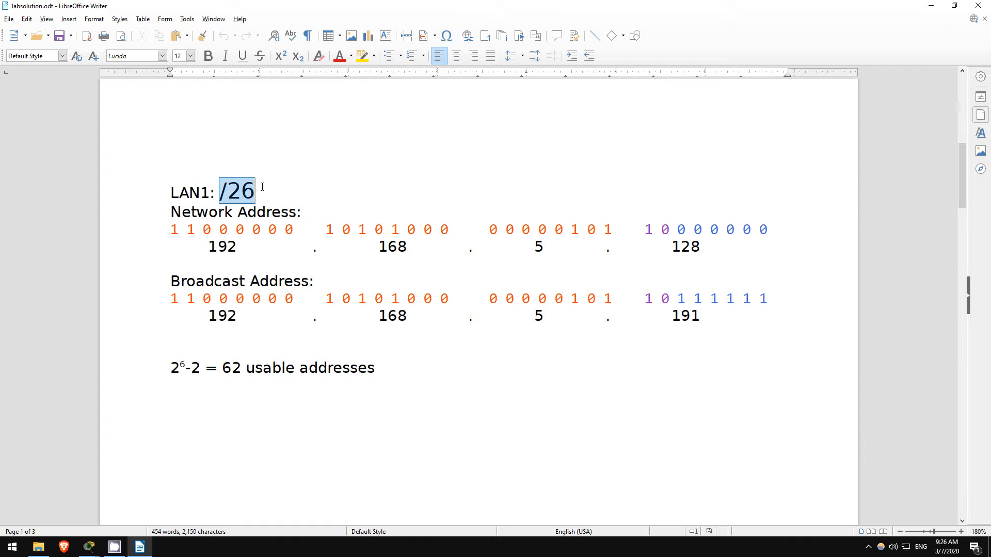
click(322, 172)
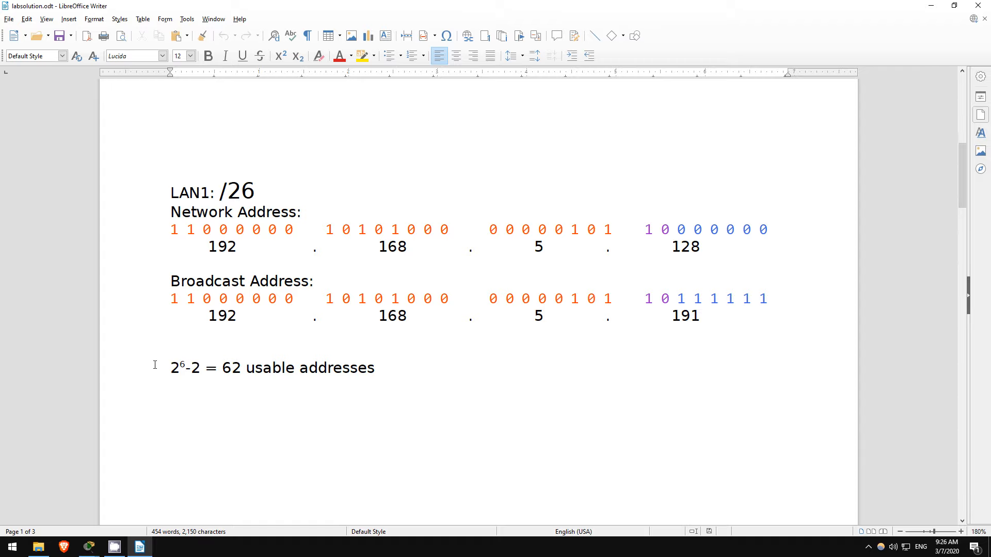
drag(172, 368, 375, 363)
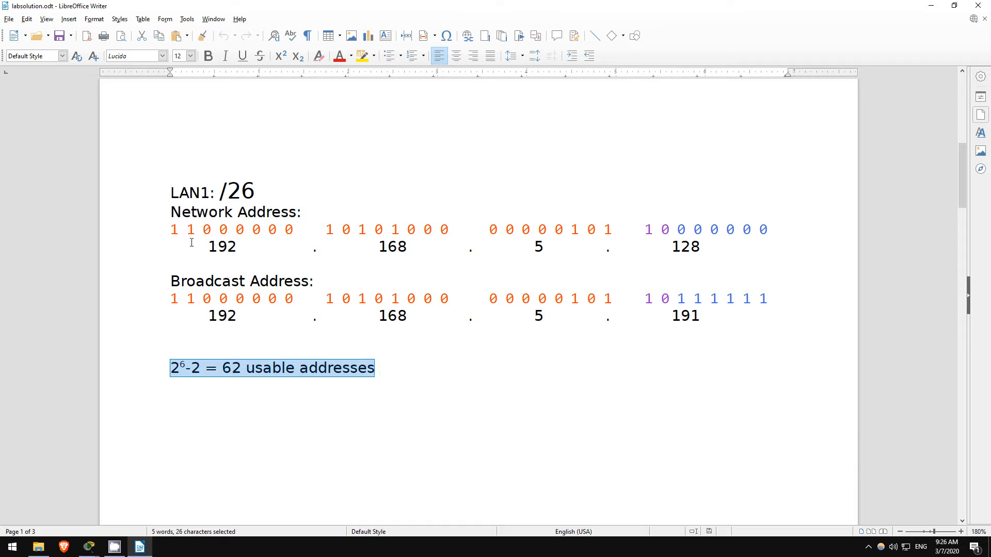
drag(191, 245, 707, 246)
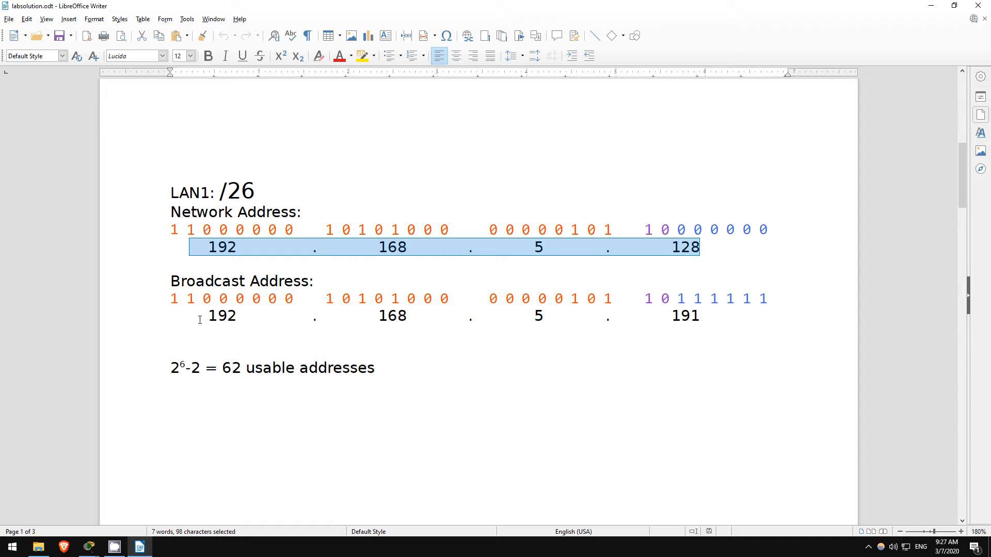
drag(200, 320, 750, 326)
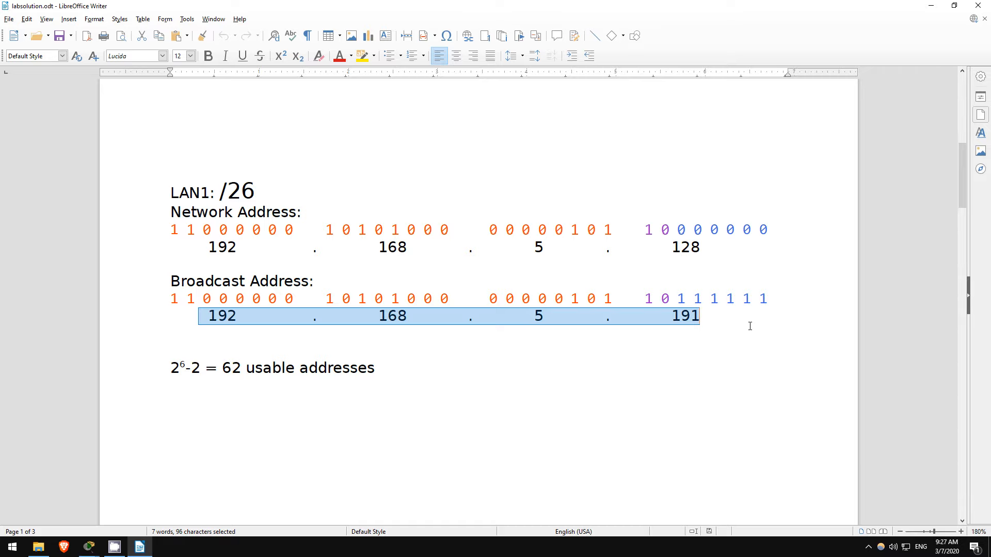
Return to Packet Tracer and assign IP address 192.168.5.190 with mask 255.255.255.192 to R1's g0/0 interface
key(alt+Tab)
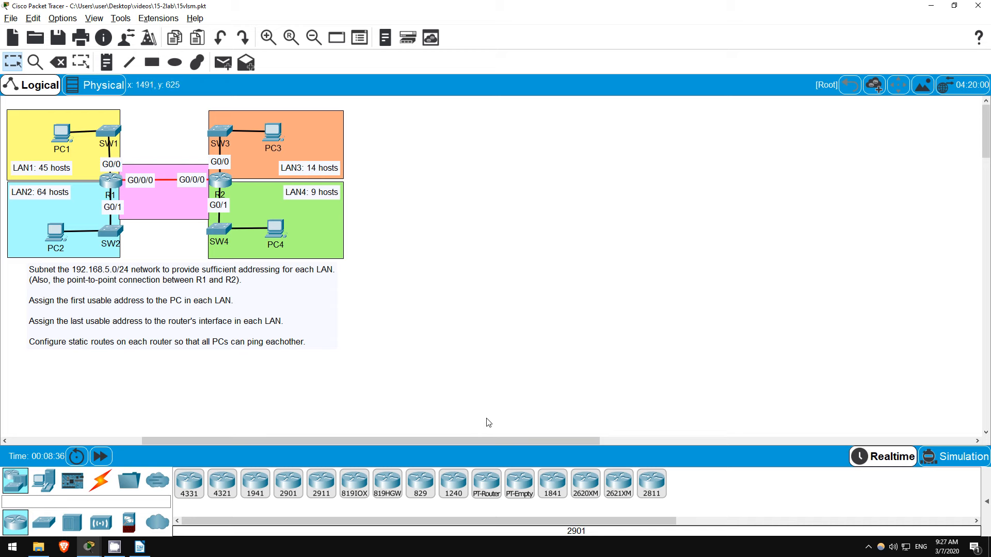
click(110, 180)
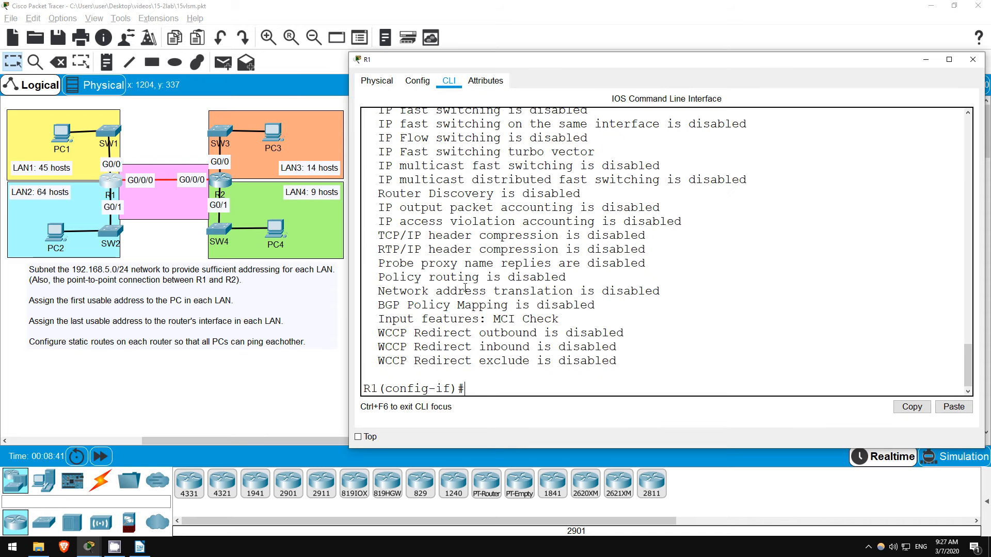
text(int g0/0)
key(Return)
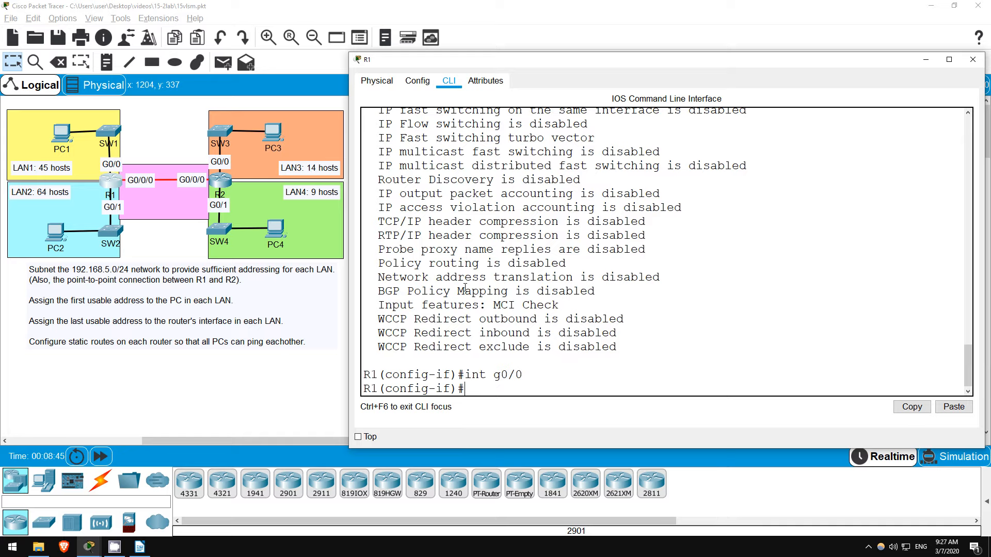
text(ip add 192.168.5.190)
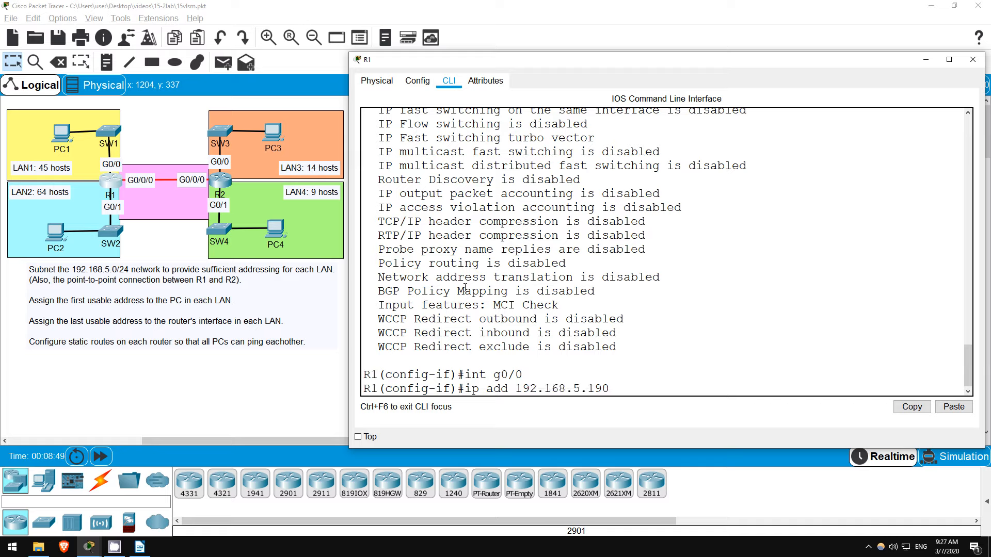
text( 255.255.255.192)
key(Return)
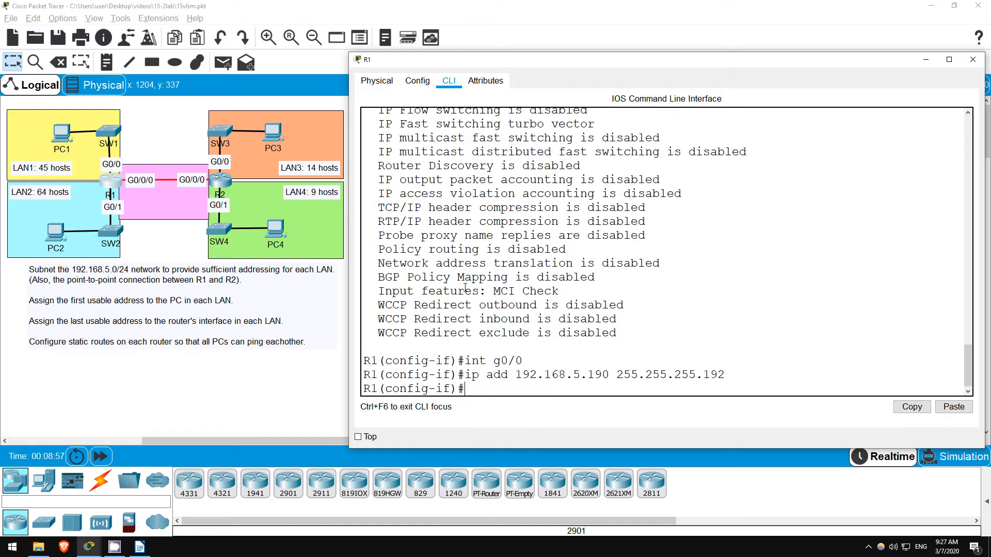
Enable R1's g0/0 interface with no shut
text(no shut)
key(Return)
key(Return)
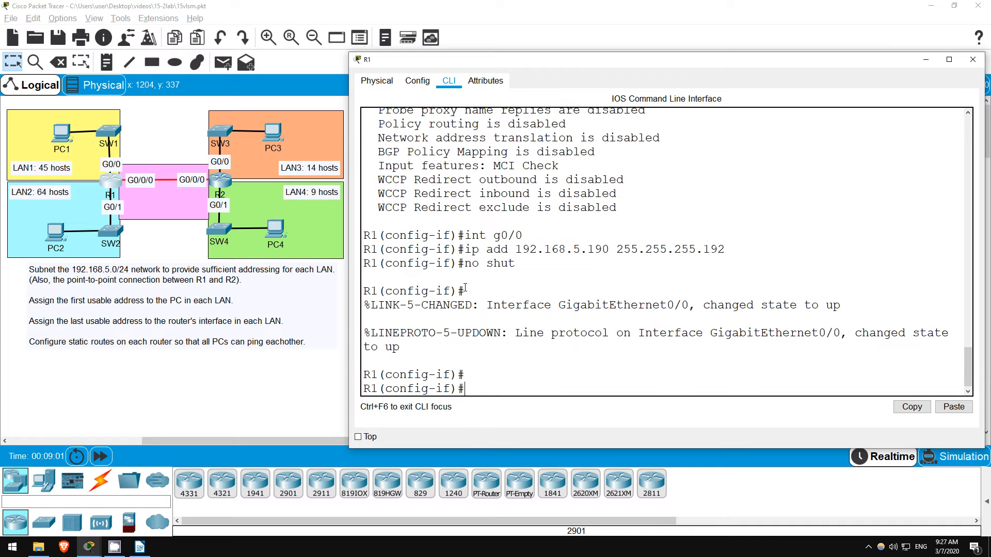
Run do sh ip int g0/0 on R1, examine the interface's internet and broadcast addresses, and page through to the end of the output
text(do sh ip int g0/0)
key(Return)
scroll(526, 255, up, 3)
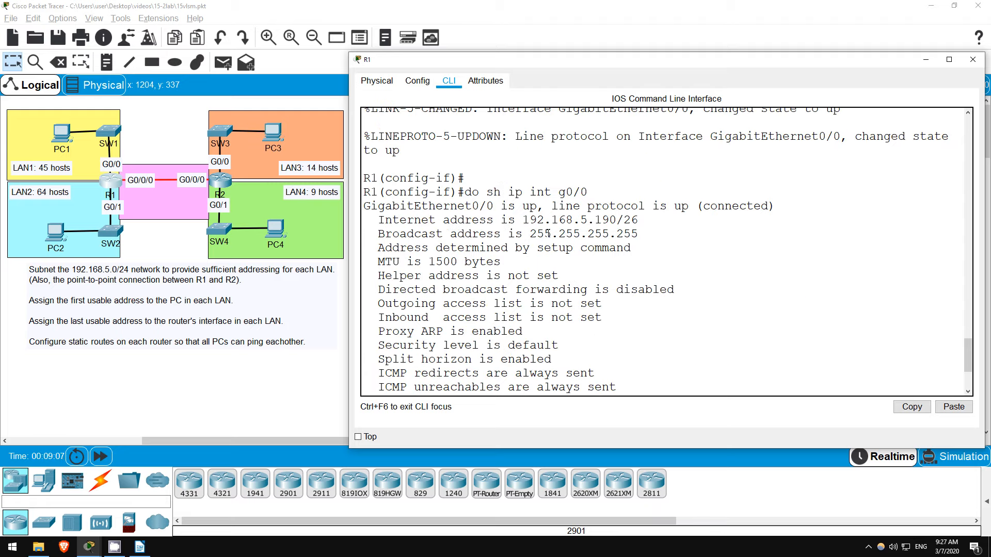
drag(521, 220, 649, 220)
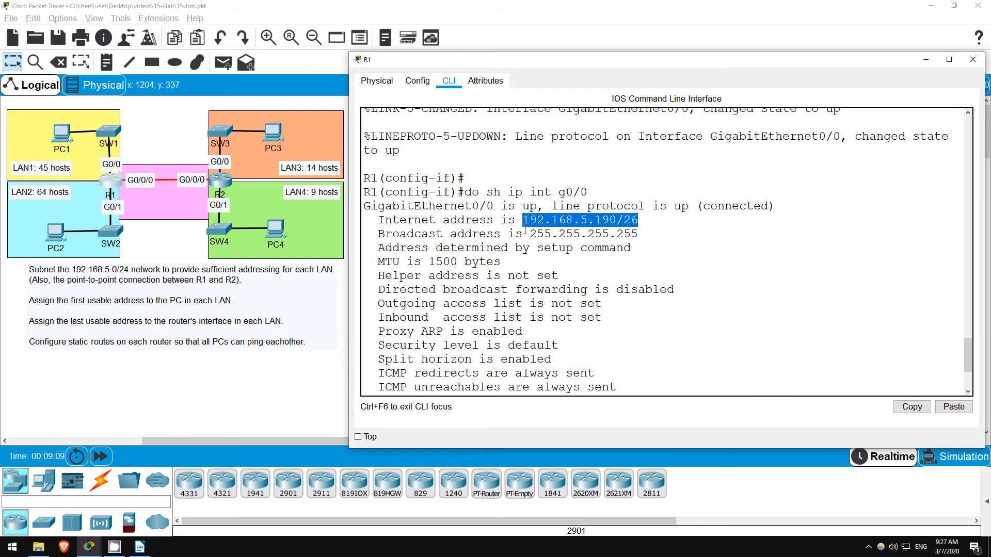
drag(523, 234, 639, 234)
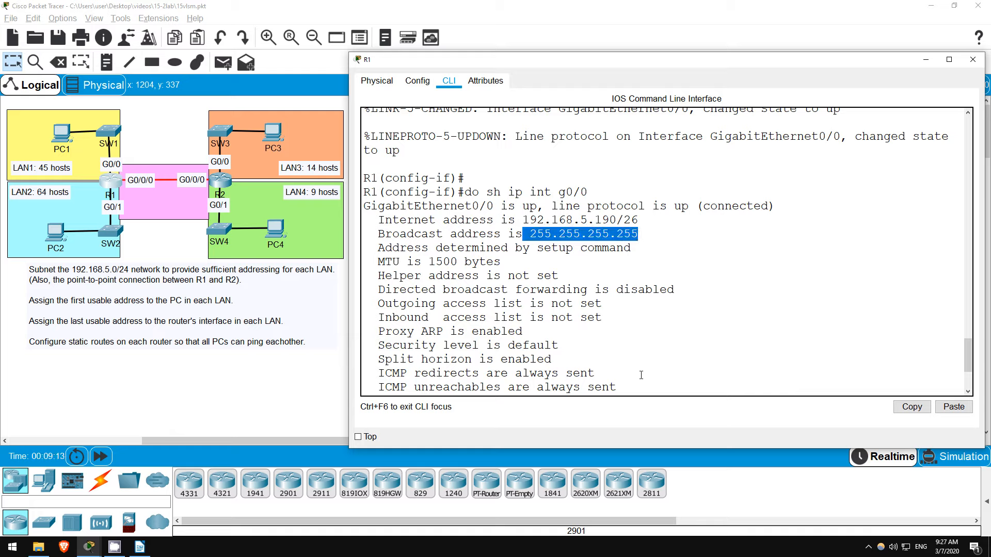
key(space)
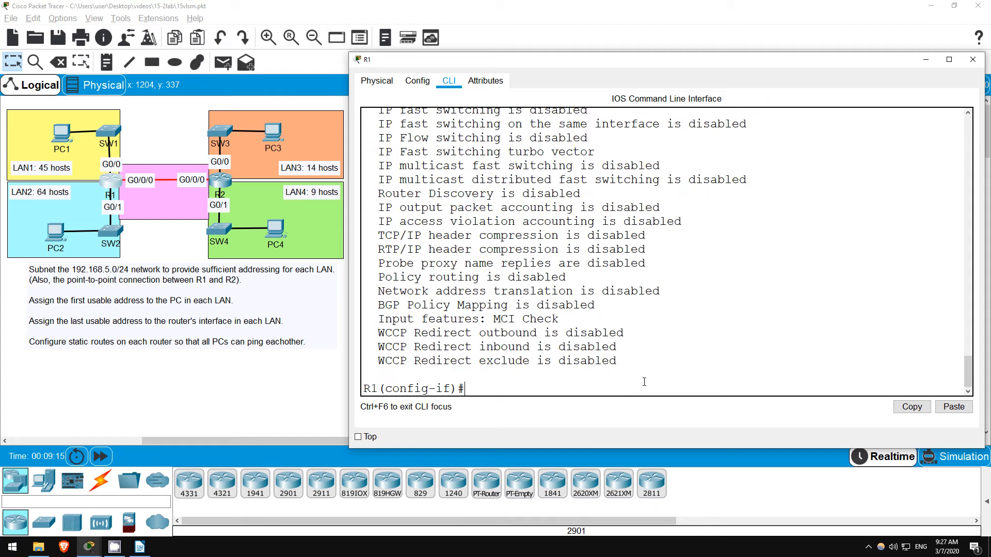
Set PC1's static IPv4 default gateway to 192.168.5.190
click(62, 134)
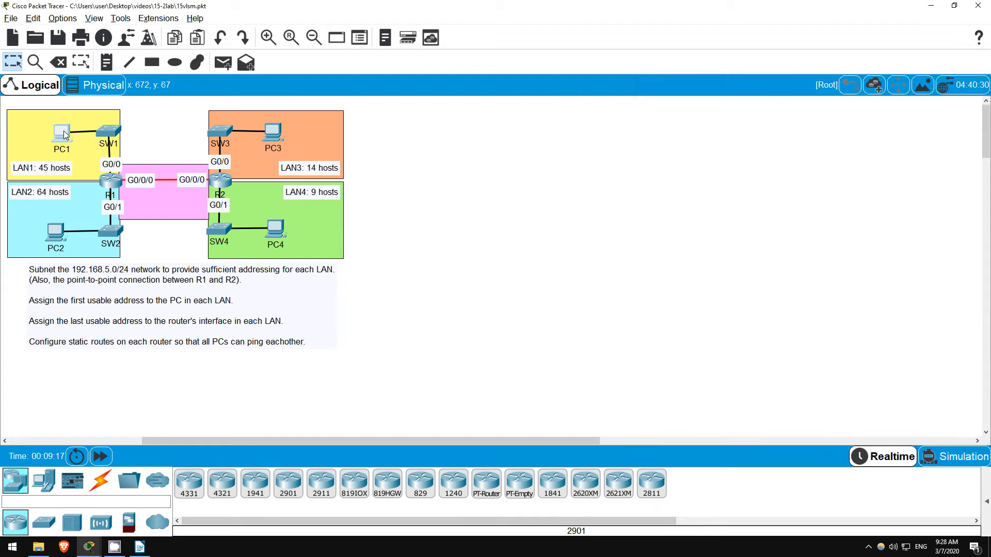
click(414, 78)
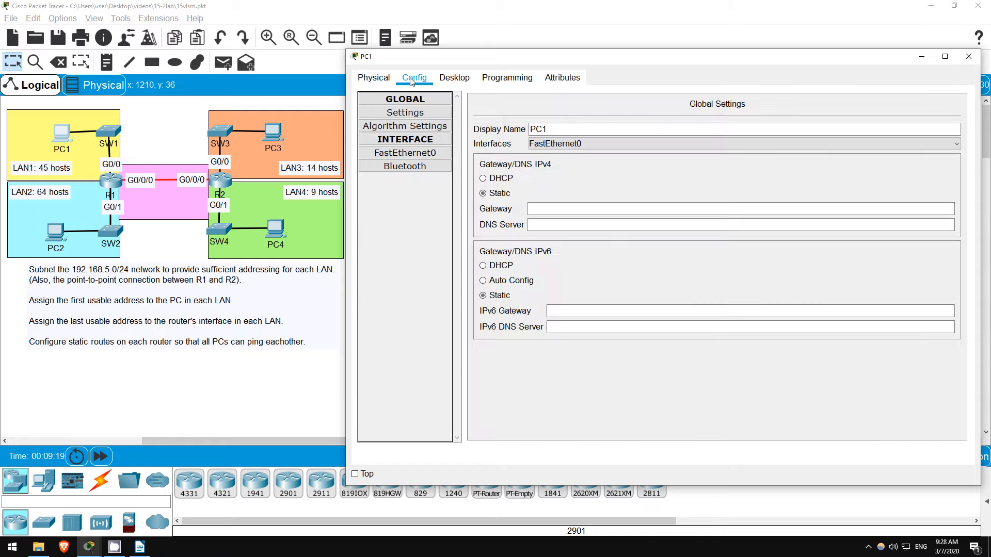
click(547, 208)
click(547, 208)
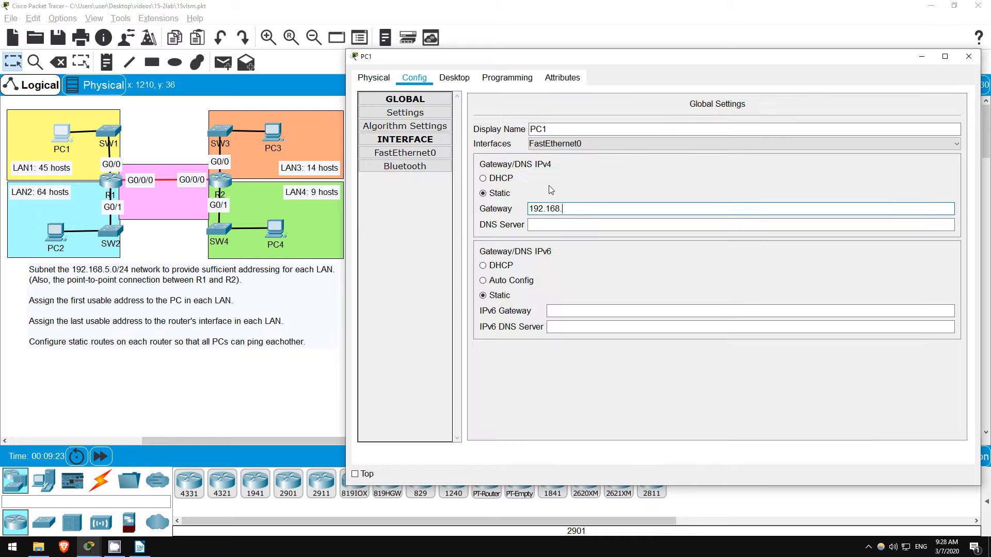
text(192.168.5.190)
Assign static IP address 192.168.5.129 with subnet mask 255.255.255.192 to PC1's FastEthernet0, and close PC1's window
click(437, 156)
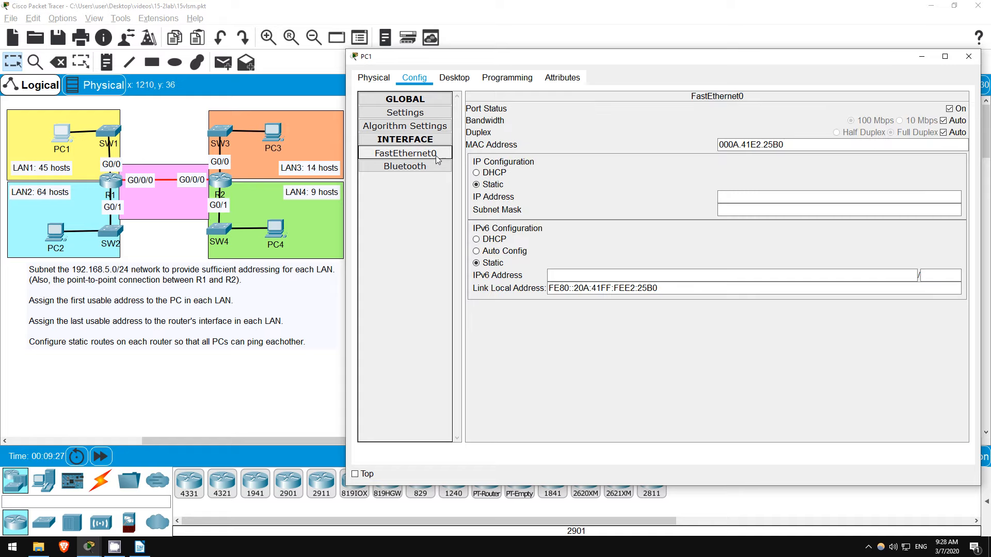
click(735, 198)
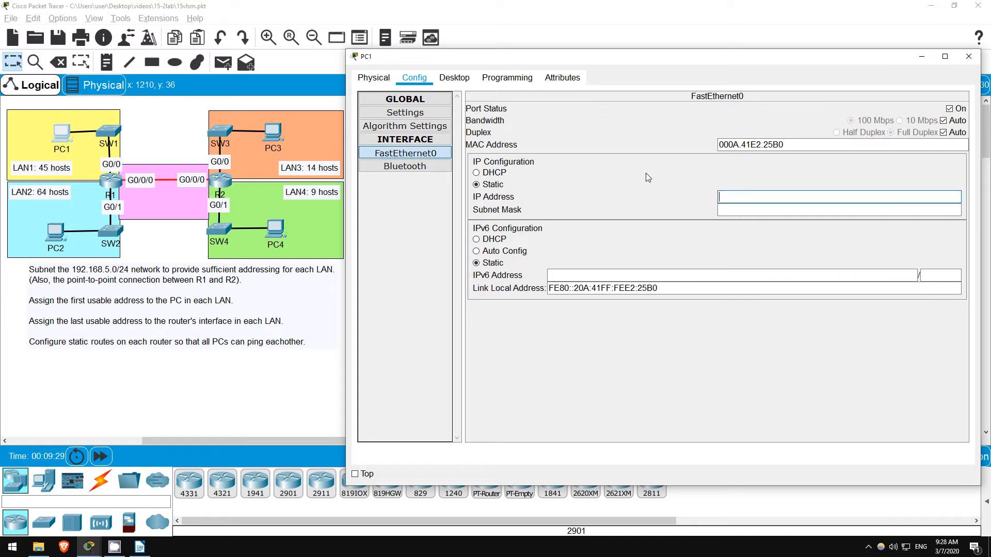
text(192.168.5.129)
key(Tab)
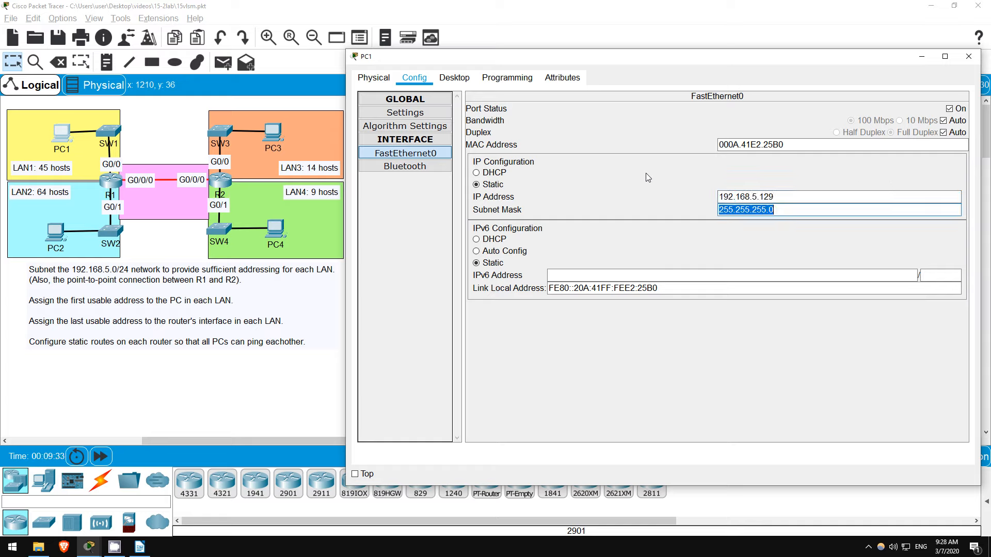
key(End)
key(BackSpace)
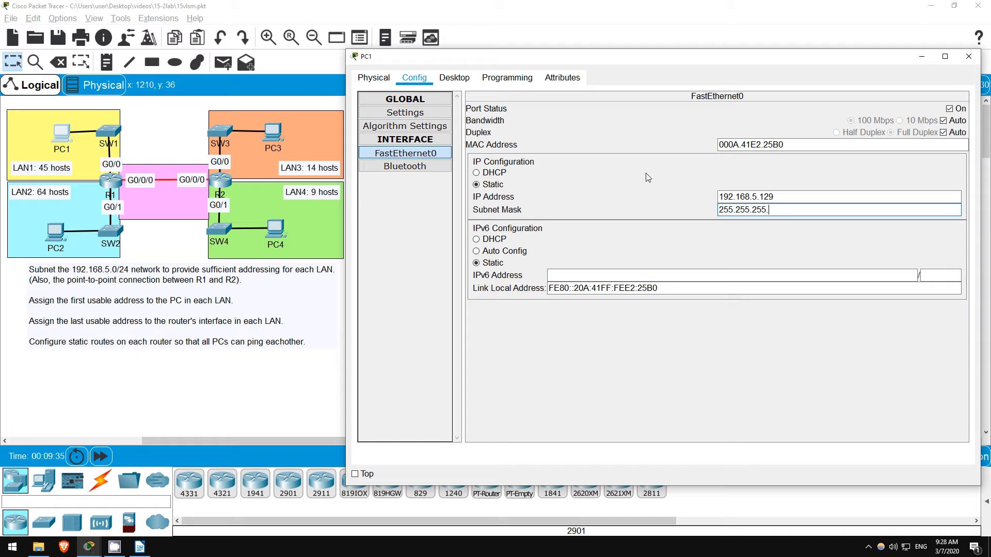
text(192)
key(Tab)
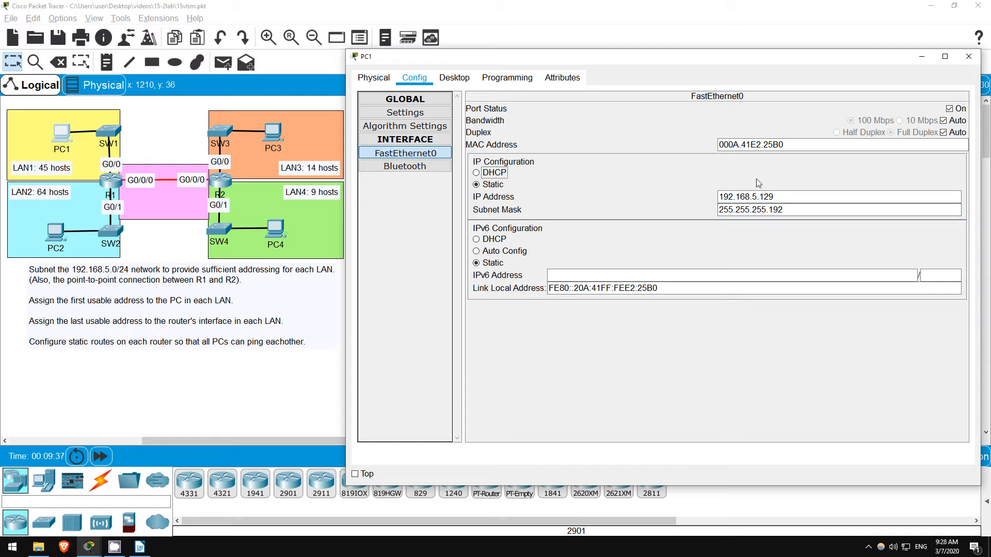
click(968, 59)
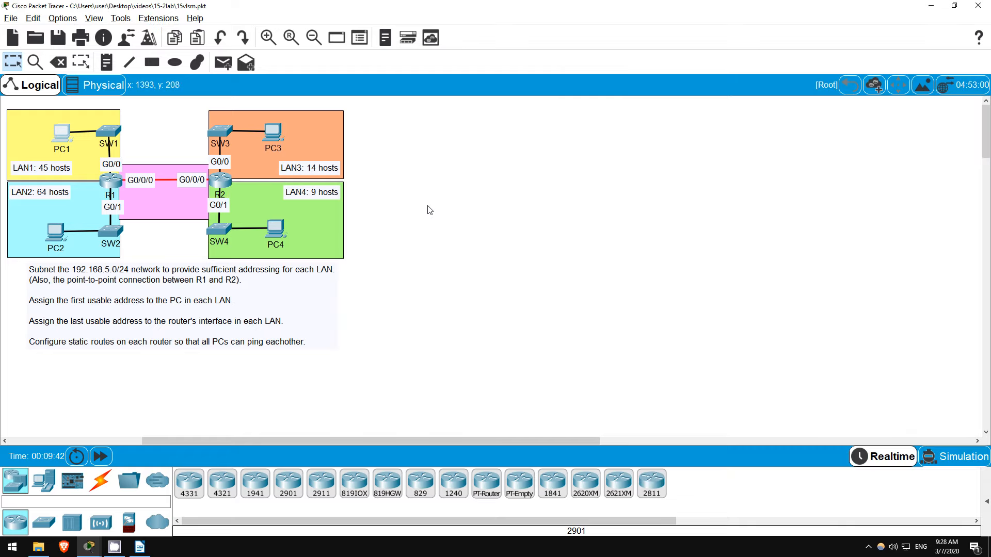
Switch to labsolution.odt in LibreOffice Writer and examine LAN3's prefix length, network address, broadcast address and usable address calculation
click(326, 147)
key(alt+Tab)
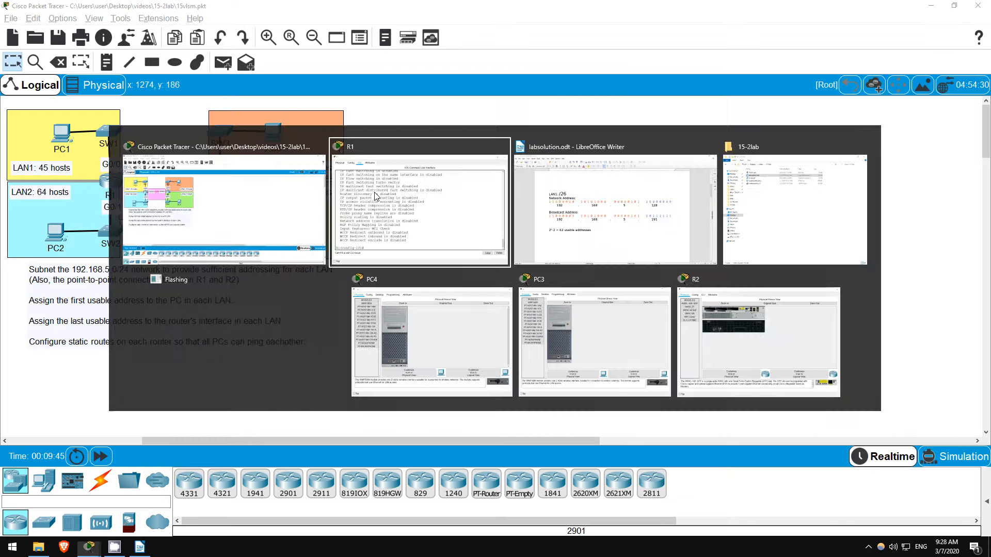
scroll(274, 214, down, 15)
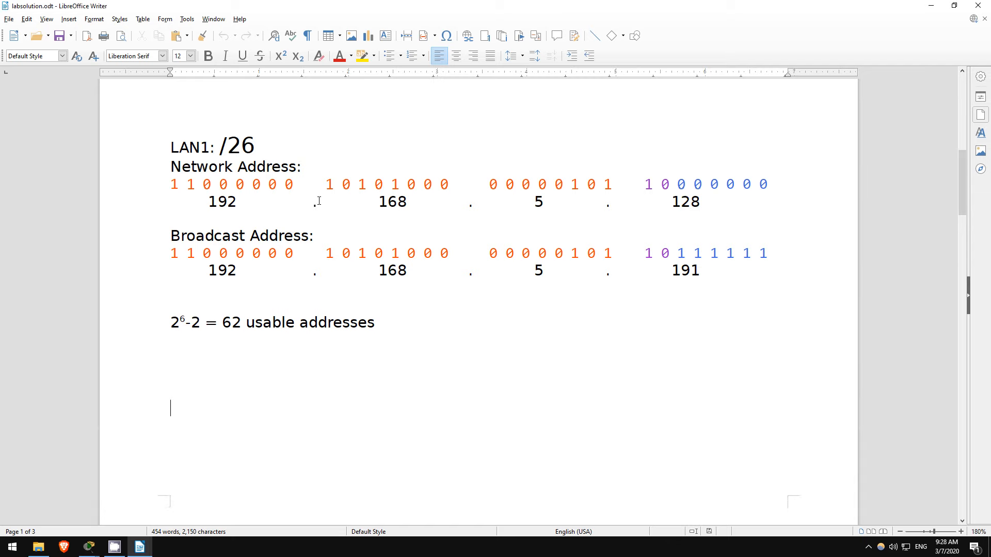
scroll(307, 194, down, 3)
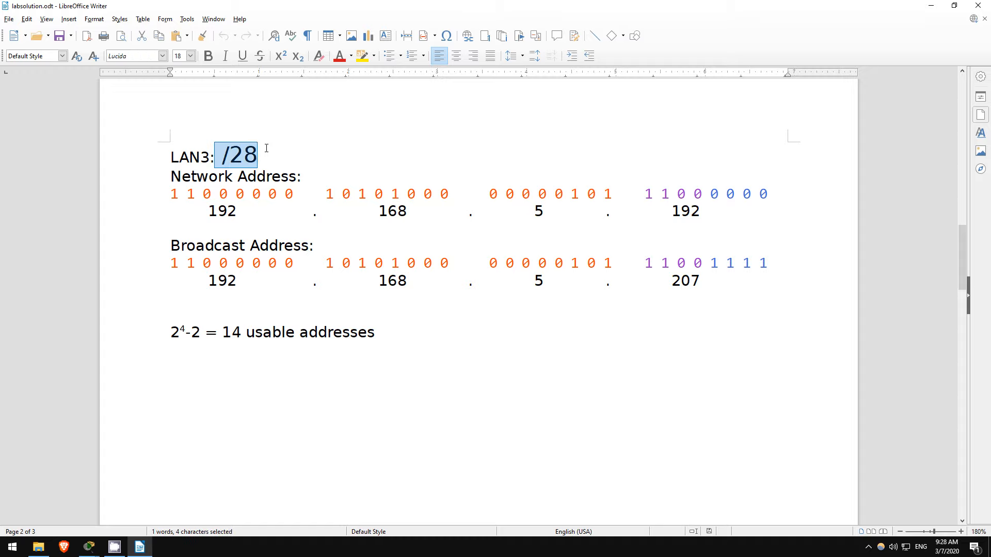
drag(172, 335, 382, 335)
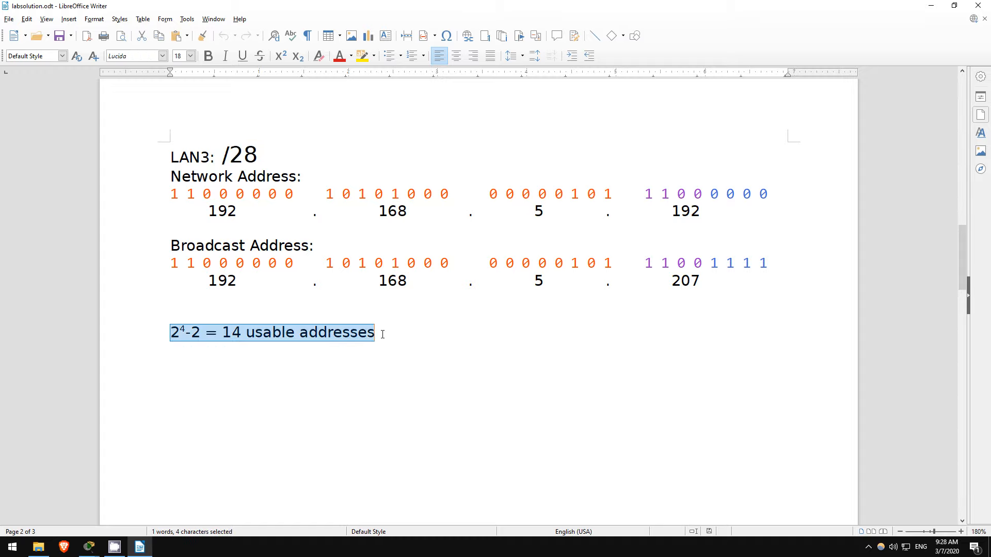
click(408, 340)
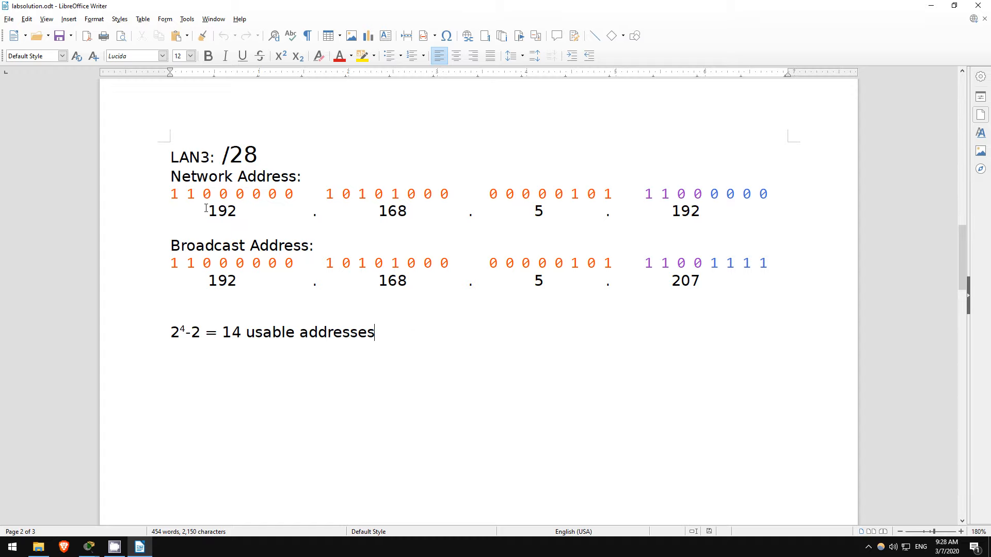
drag(194, 211, 712, 221)
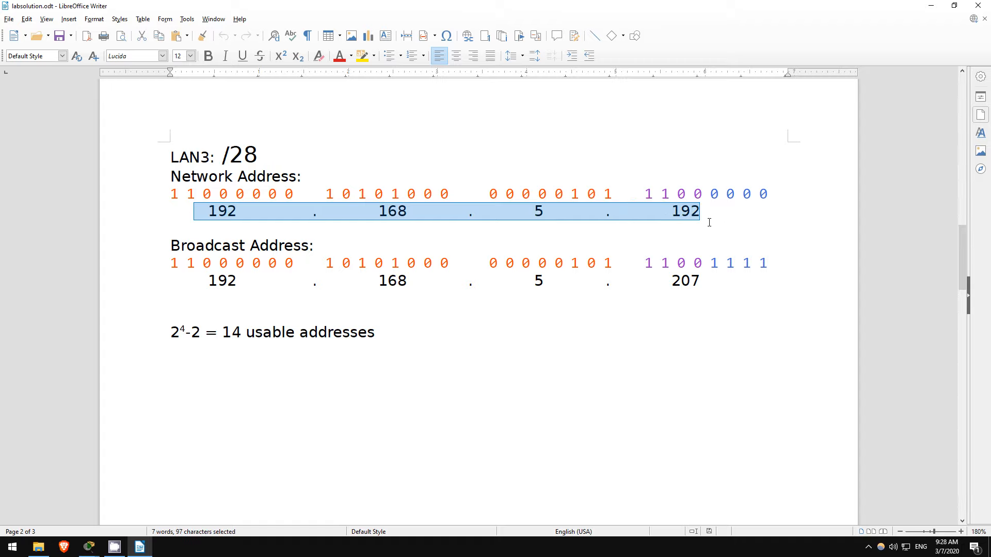
drag(185, 281, 729, 276)
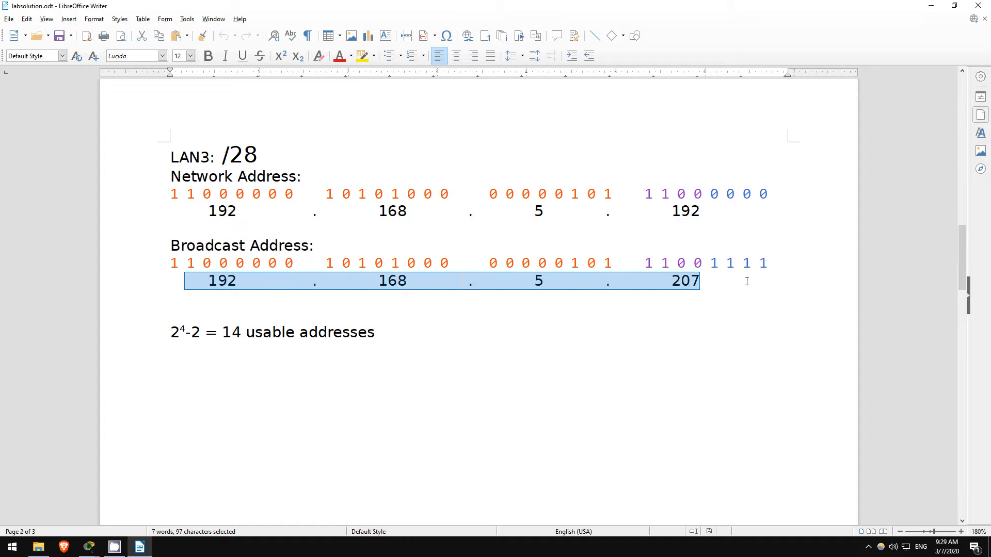
click(392, 330)
Switch back to Packet Tracer and assign 192.168.5.206 255.255.255.240 to R2's g0/0 interface from global configuration mode
key(alt+Tab)
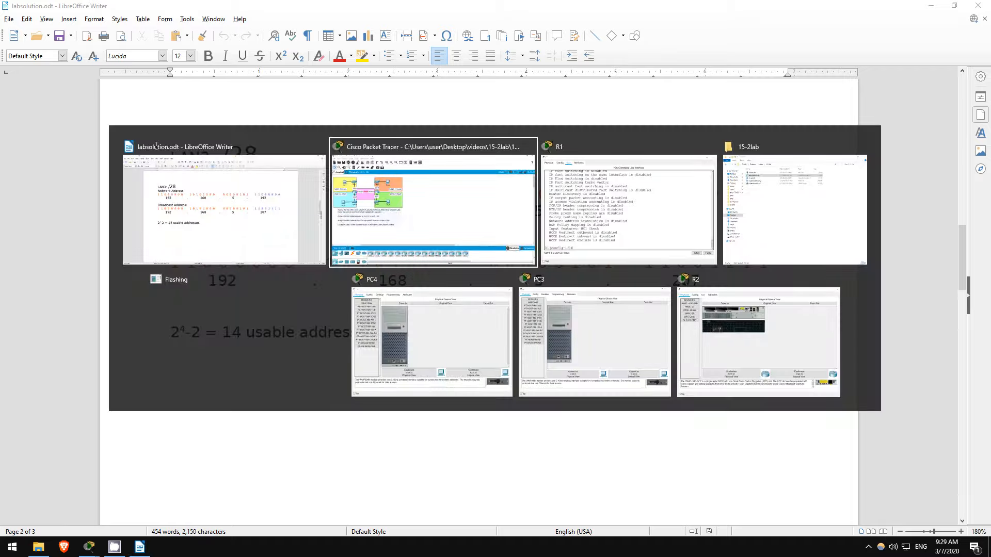
text(en)
key(Return)
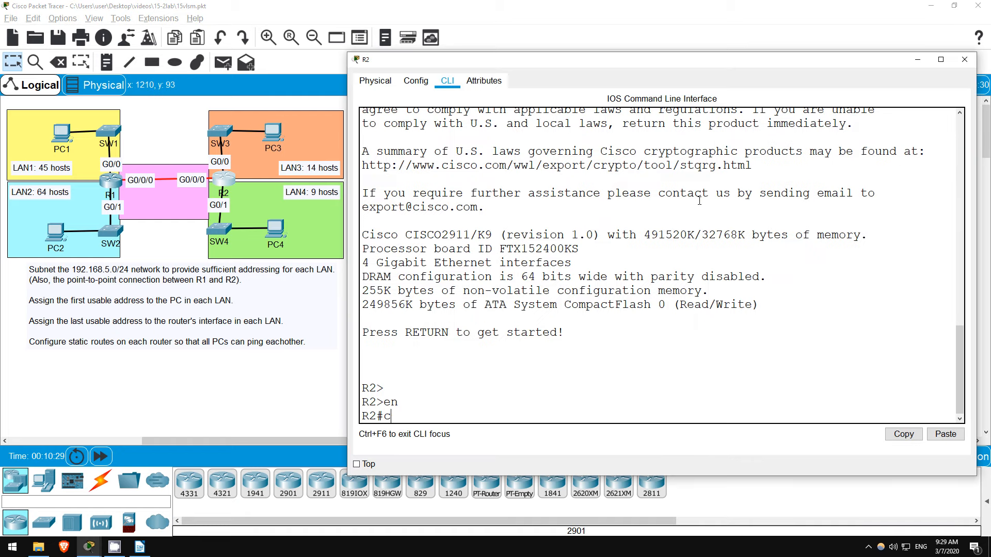
text(conf t)
key(Return)
text(int g0/0)
key(Return)
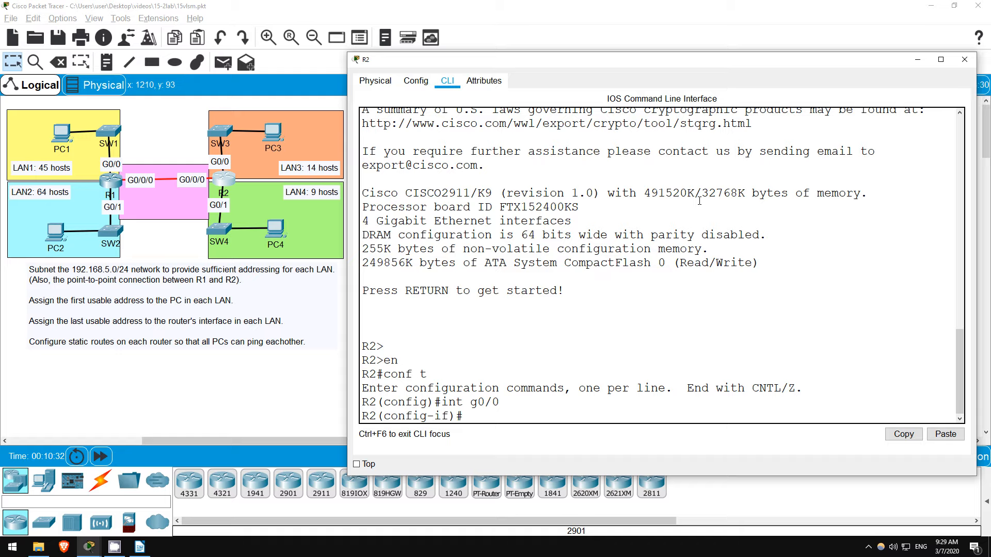
text(ip add 192.168.5.206 255.255.255.240)
key(Return)
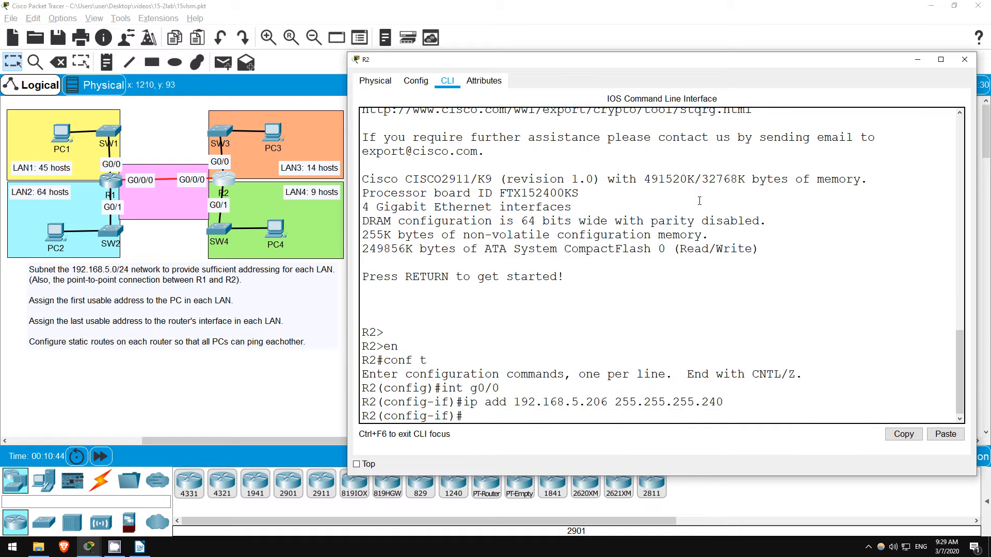
Enable R2's g0/0 interface with no shut
key(Return)
text(no shut)
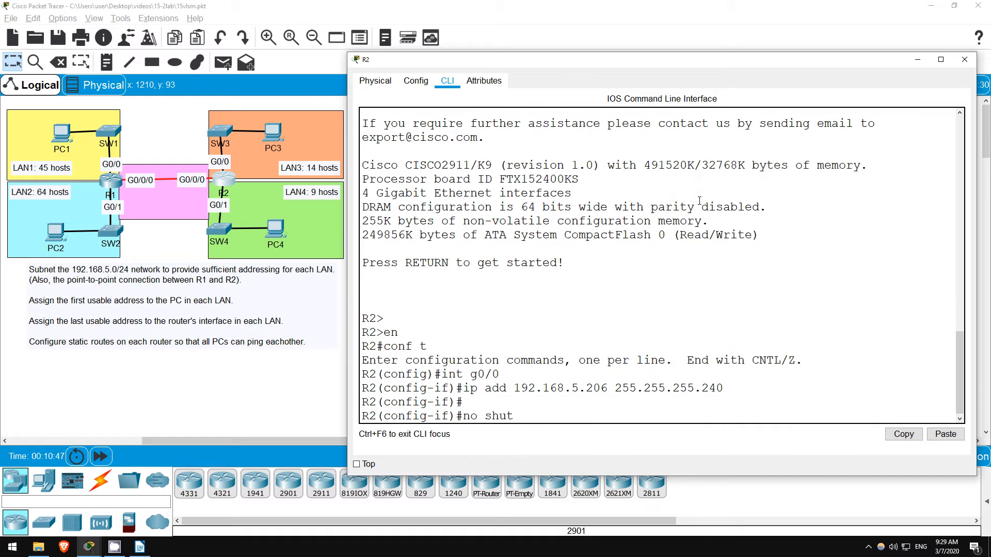
key(Return)
key(Return)
key(Return)
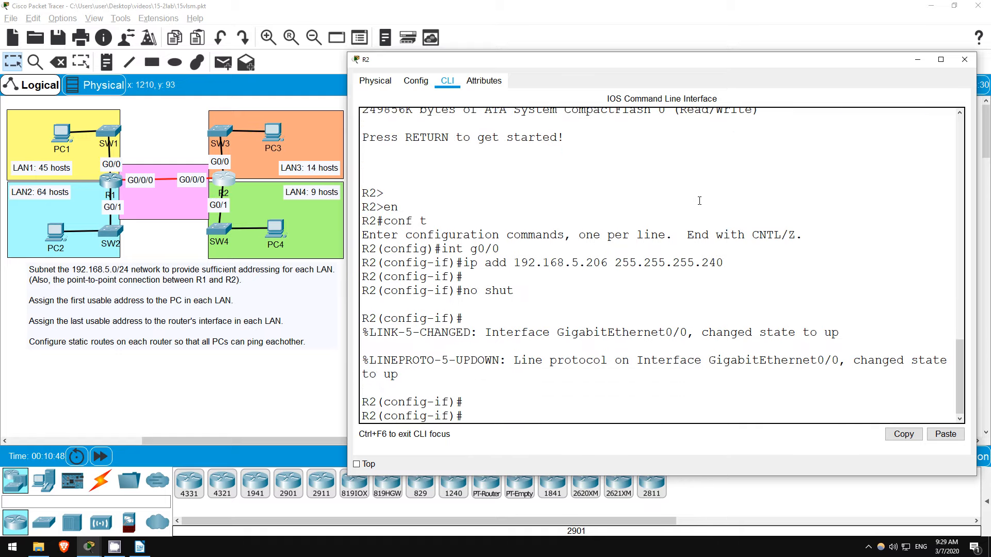
Run do sh ip int g0/0 on R2, examine the interface's internet address, and page through to the end of the output
text(do sh ip int g0/0)
key(Return)
scroll(699, 200, up, 2)
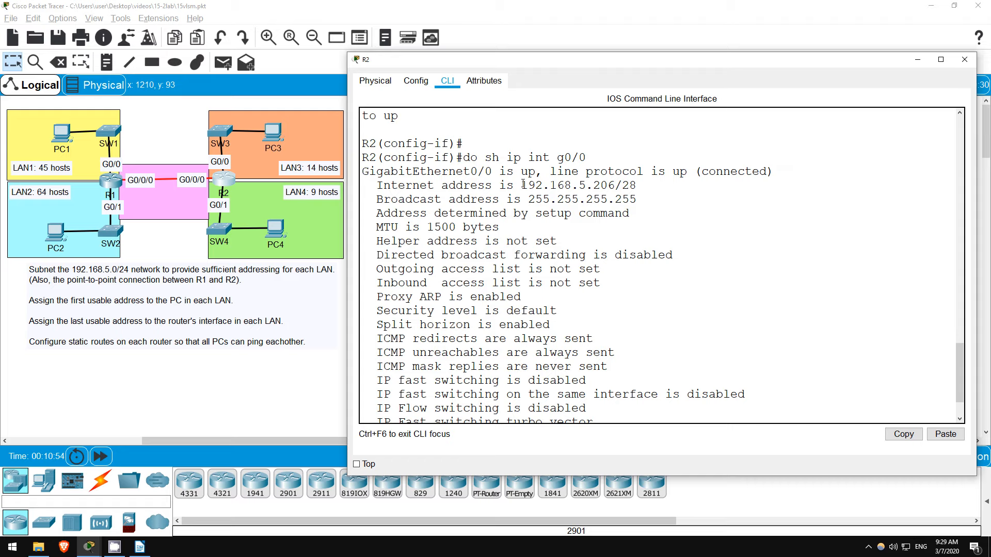
drag(514, 185, 666, 189)
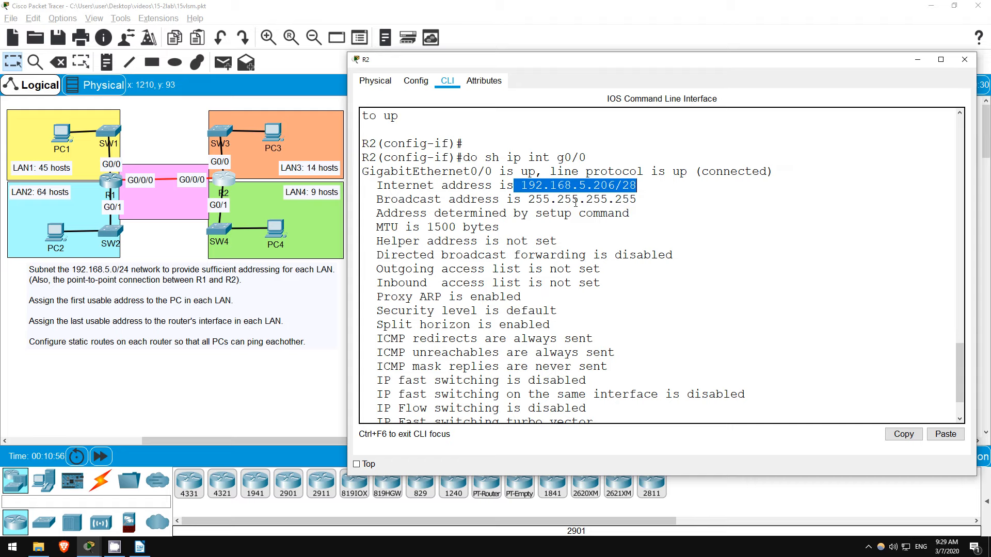
key(space)
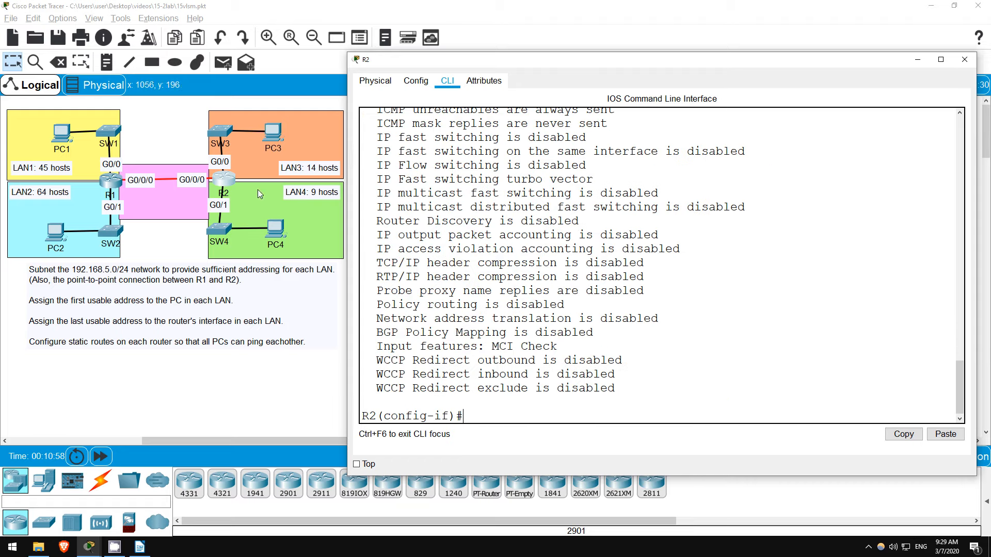
Set PC3's static IPv4 default gateway to 192.168.5.206
click(272, 131)
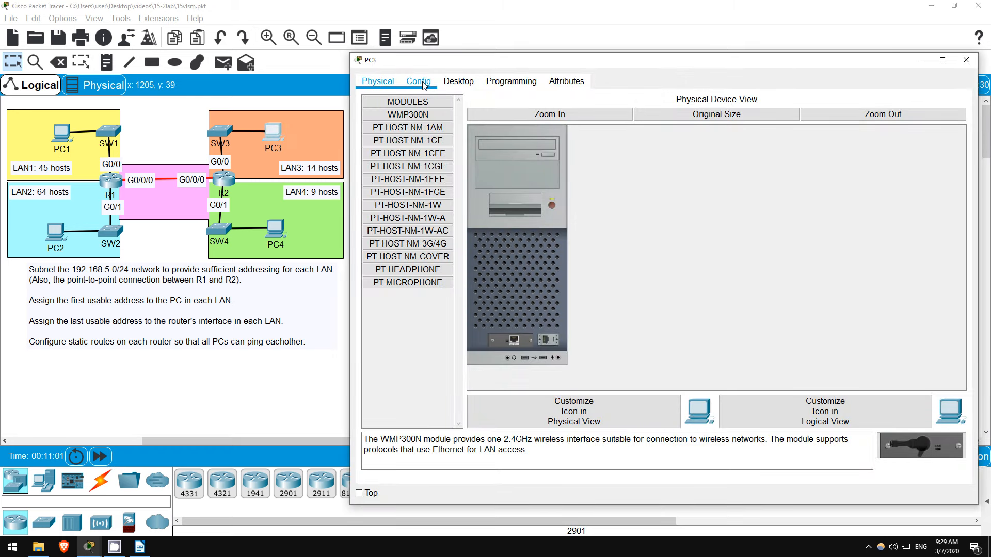
click(423, 84)
click(559, 212)
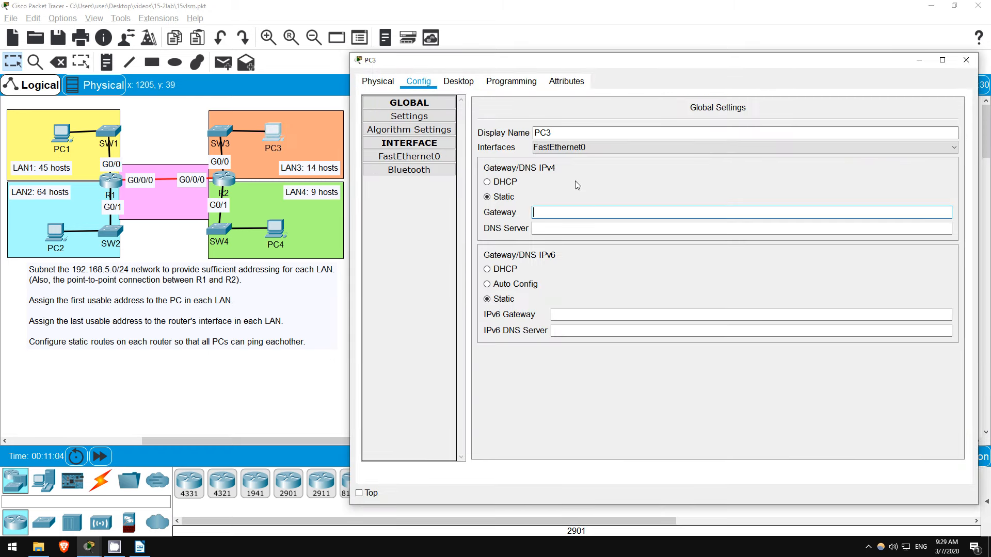
text(192.168.5.206)
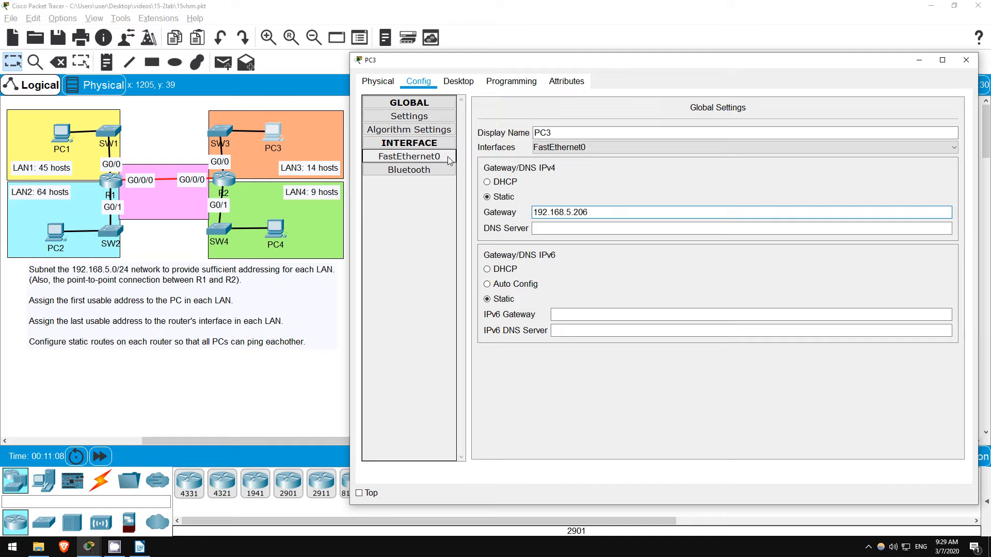
Assign static IP address 192.168.5.193 with subnet mask 255.255.255.240 to PC3's FastEthernet0, and close PC3's window
click(447, 159)
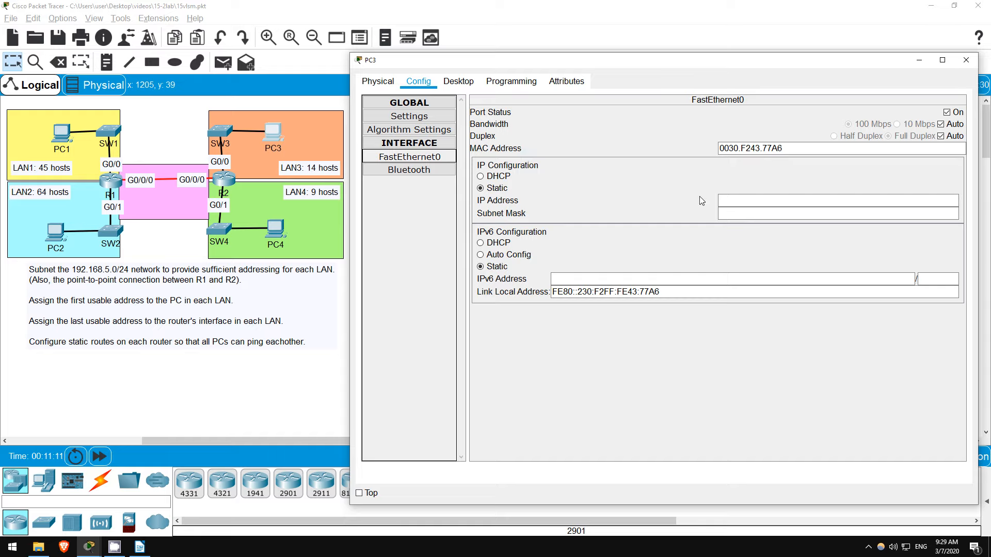
click(726, 200)
text(192.)
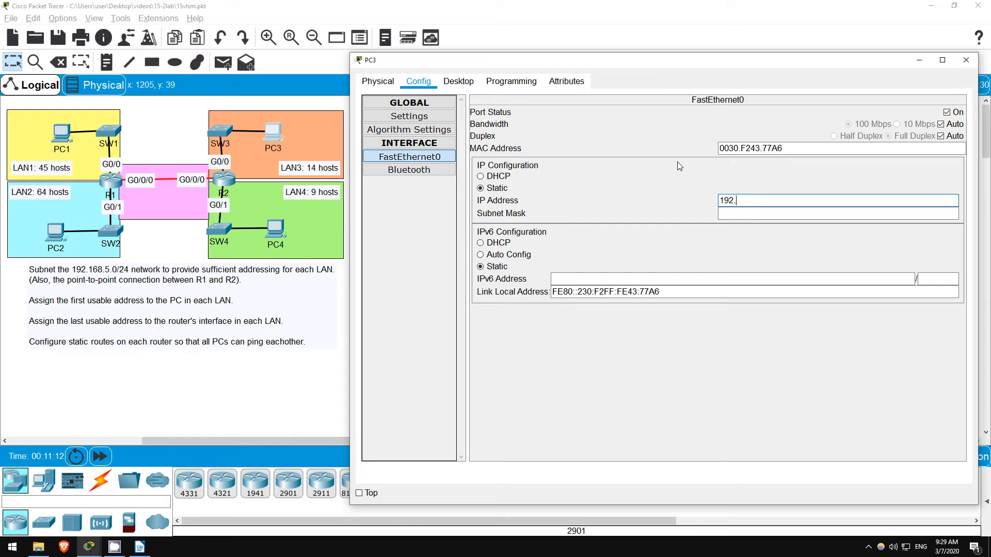
text(168.5.193)
key(Tab)
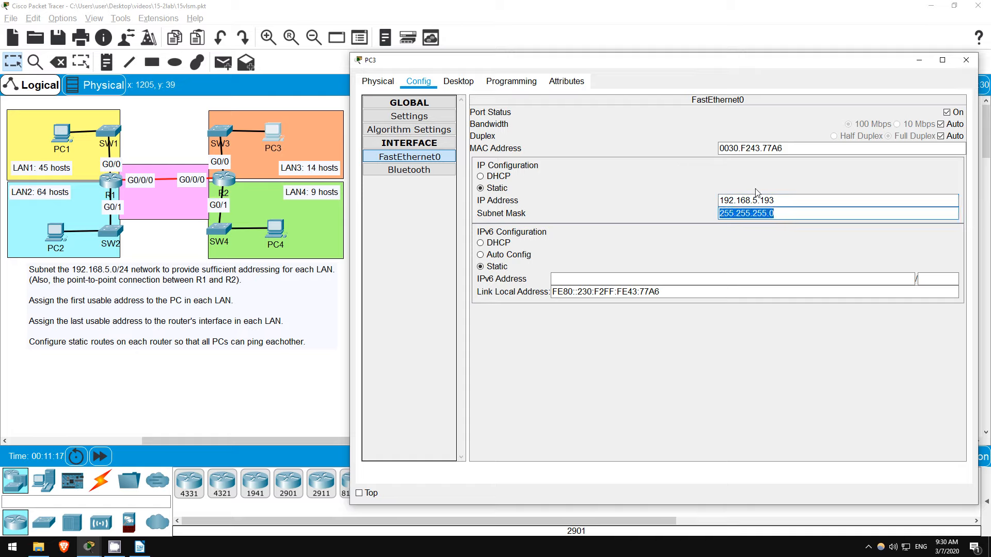
click(778, 216)
key(BackSpace)
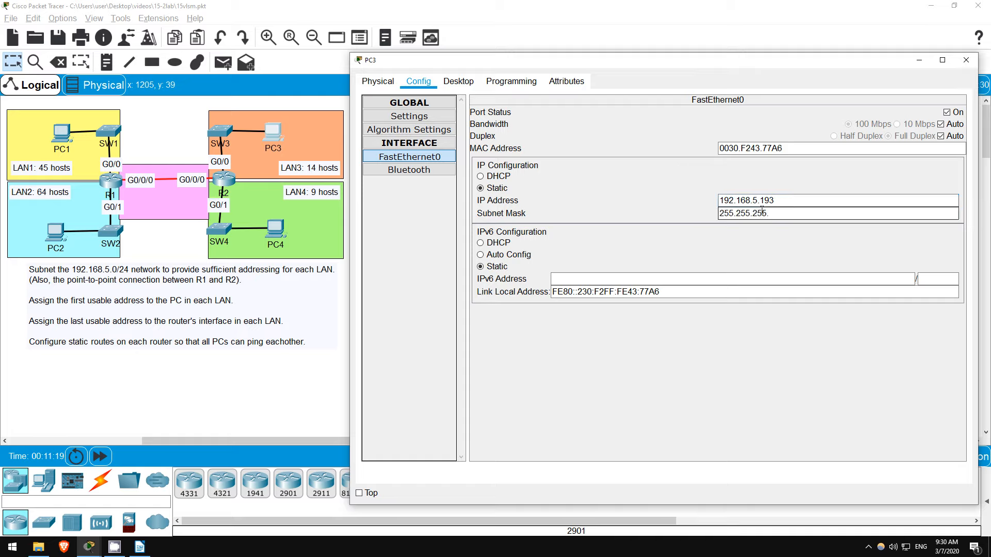
text(240)
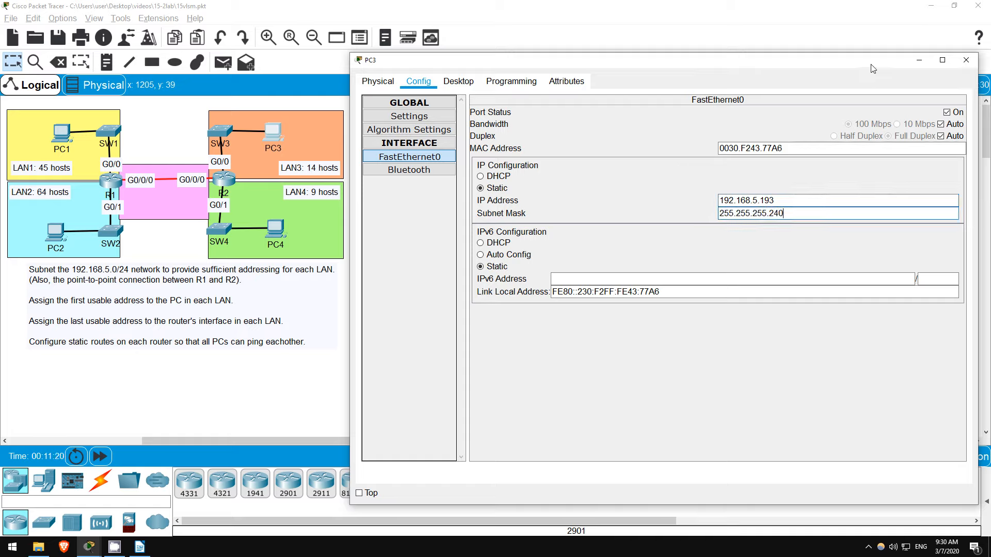
click(965, 60)
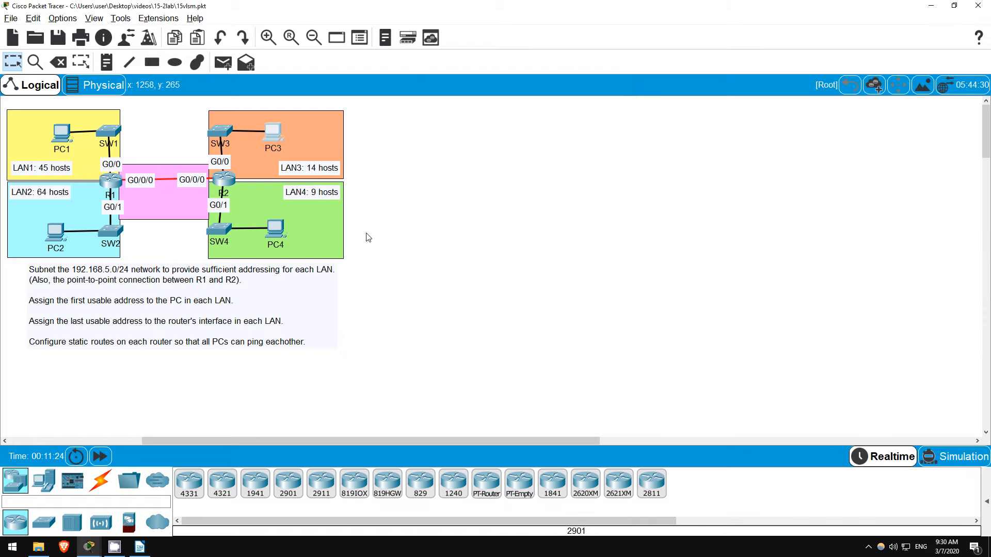
Switch to labsolution.odt in LibreOffice Writer and examine LAN4's prefix length, network address and broadcast address
key(alt+Tab)
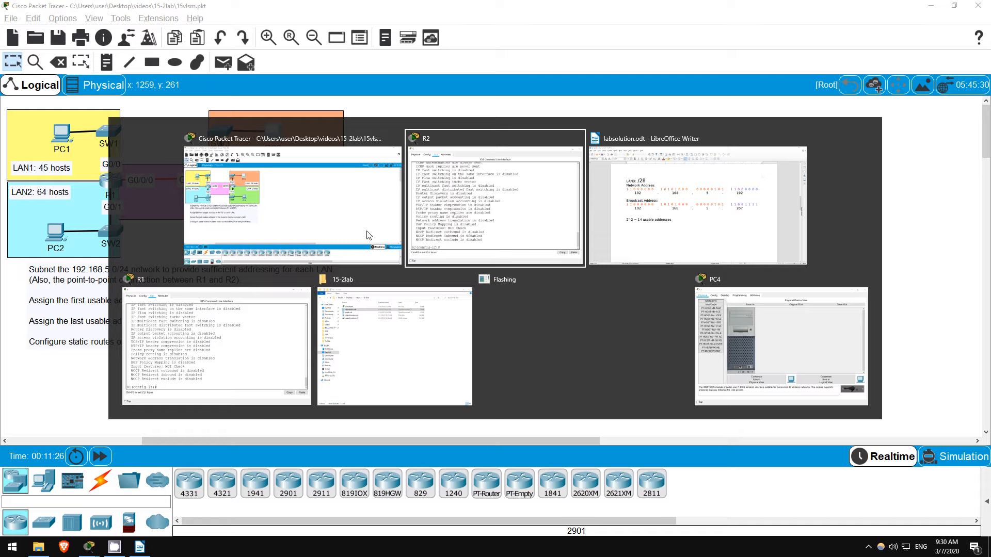
key(alt+Tab)
scroll(382, 227, down, 10)
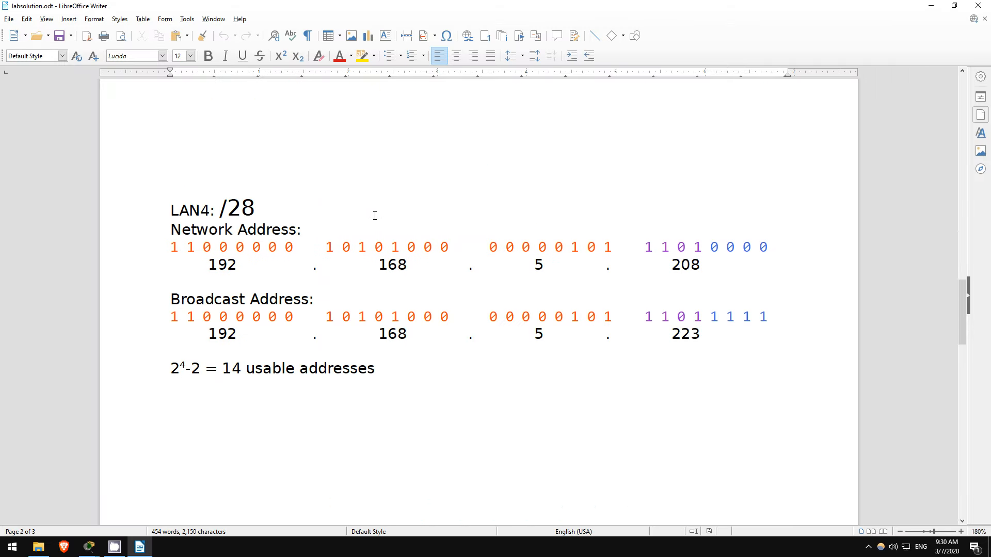
click(258, 208)
drag(204, 264, 422, 277)
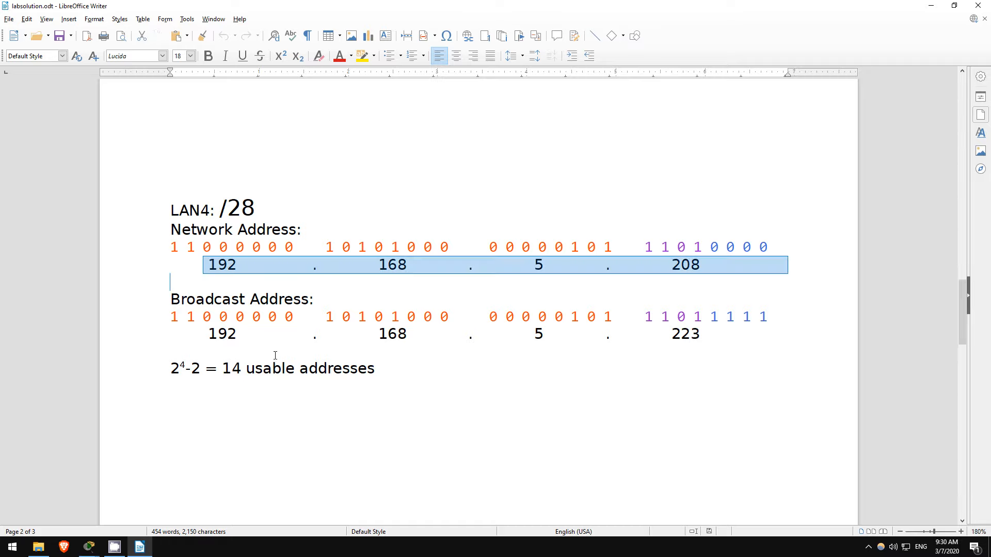
drag(202, 334, 711, 333)
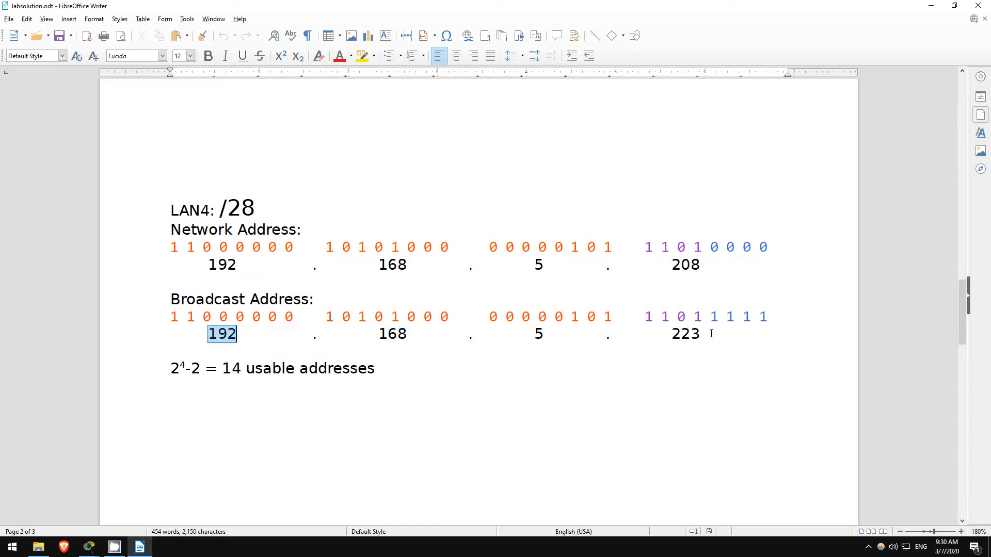
click(561, 349)
Switch back to R2's command line in Packet Tracer and assign 192.168.5.222 255.255.255.240 to its g0/1 interface
key(alt+Tab)
key(alt+Tab)
key(alt+Tab)
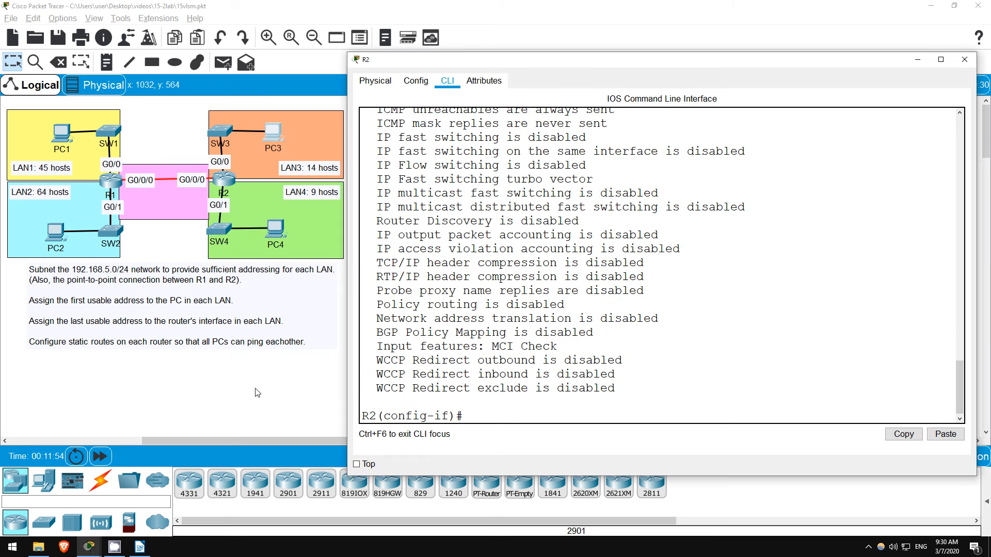
text(int g0/1)
key(Return)
key(Return)
key(Return)
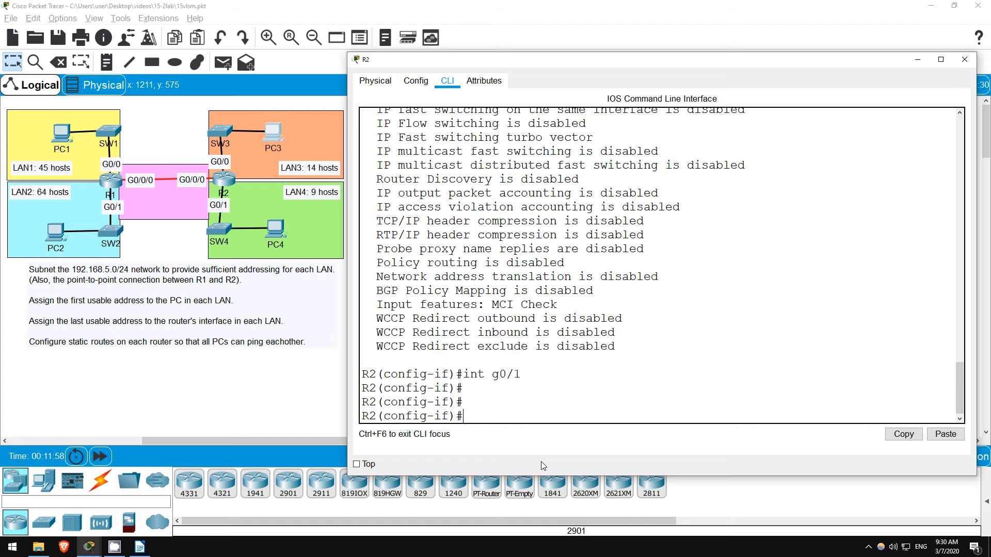
text(ip add 192.168.5.2)
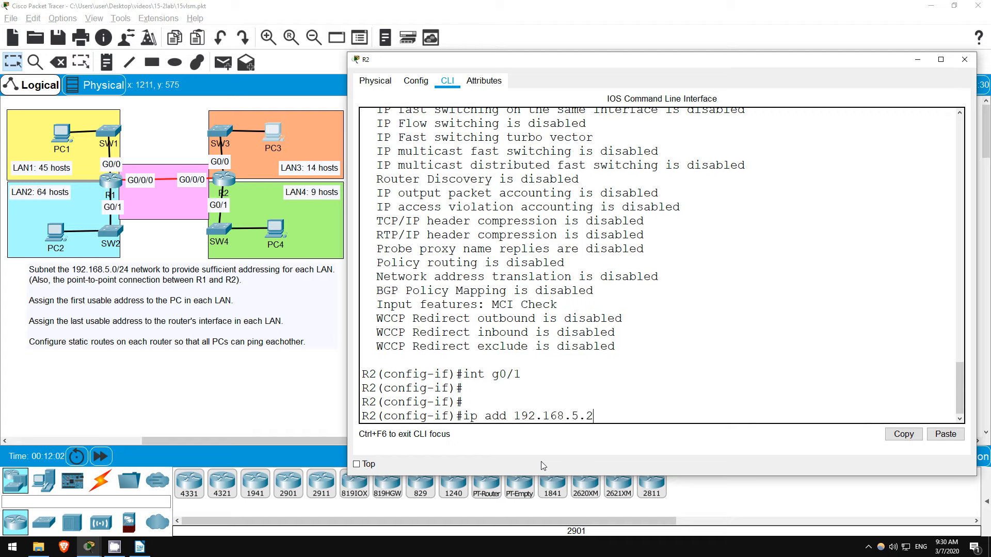
text(22 255.255.255.240)
key(Return)
Enable R2's g0/1 interface with no shut
text(no shut)
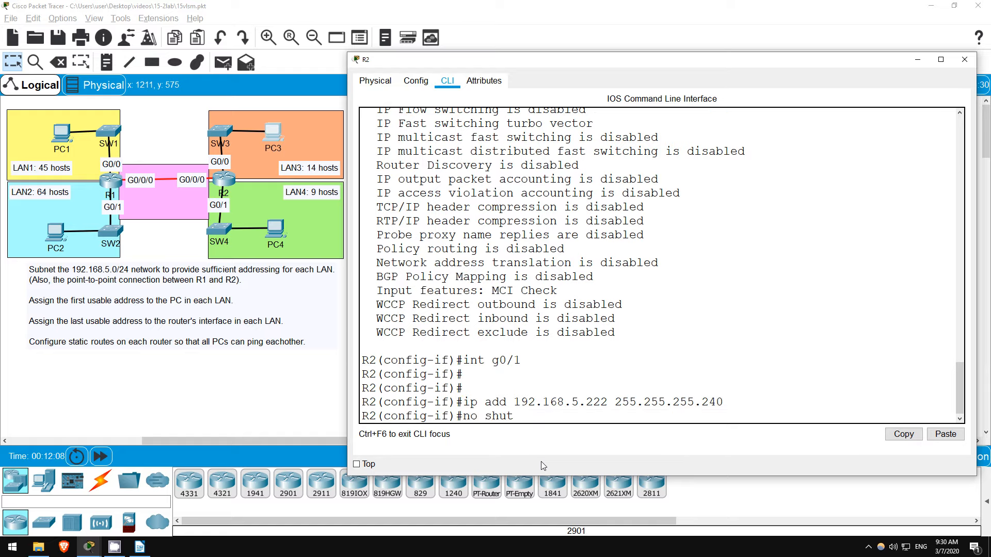
key(Return)
key(Return)
key(Return)
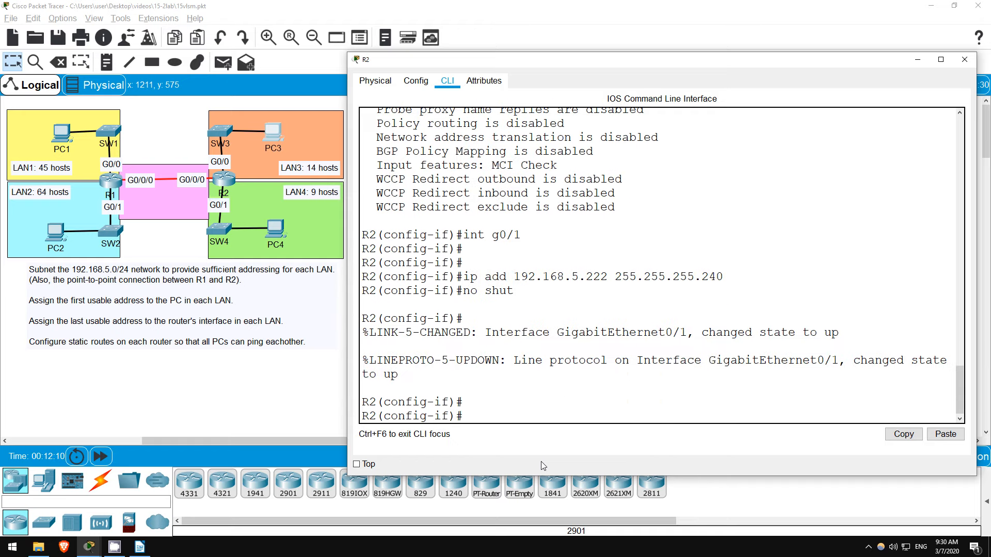
Show R2's g0/1 IP interface details and check its assigned internet address and prefix
text(do sh ip int g0/1)
key(Return)
scroll(565, 339, up, 2)
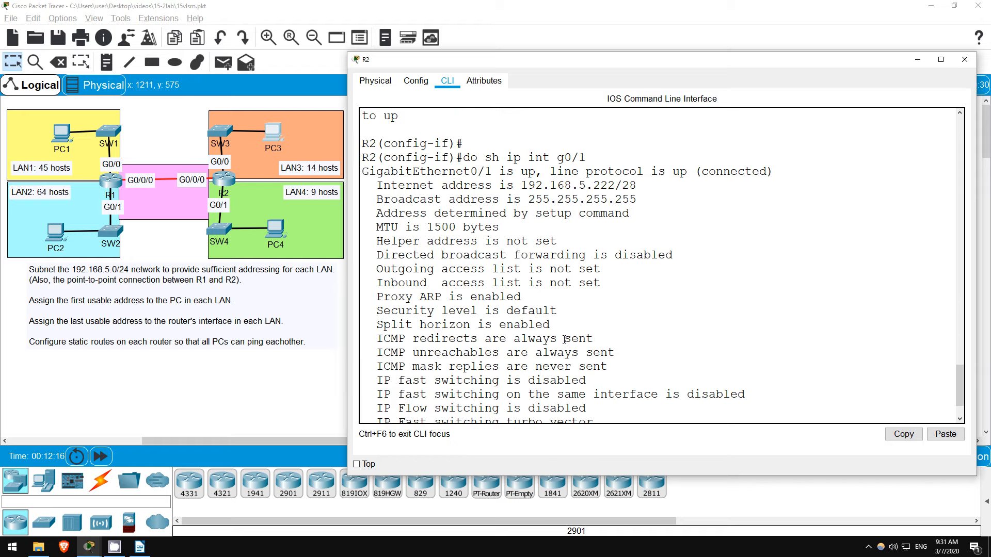
drag(514, 185, 637, 185)
click(596, 384)
scroll(595, 385, down, 6)
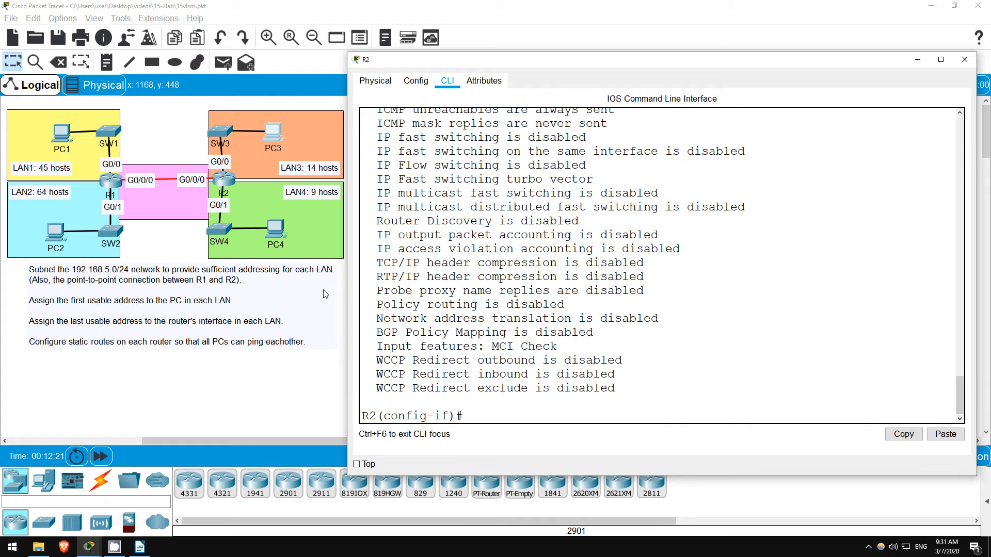
Open PC4's configuration and set its static IPv4 default gateway to 192.168.5.222
click(275, 229)
click(417, 81)
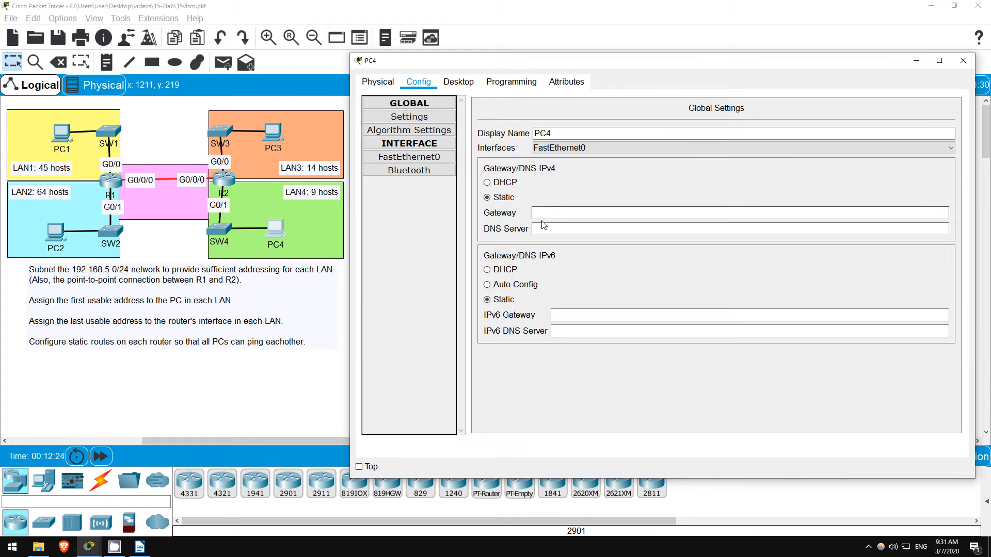
click(541, 213)
text(192.168.5.222)
Assign static IP address 192.168.5.209 with subnet mask 255.255.255.240 to PC4's FastEthernet0, and close PC4's window
click(453, 157)
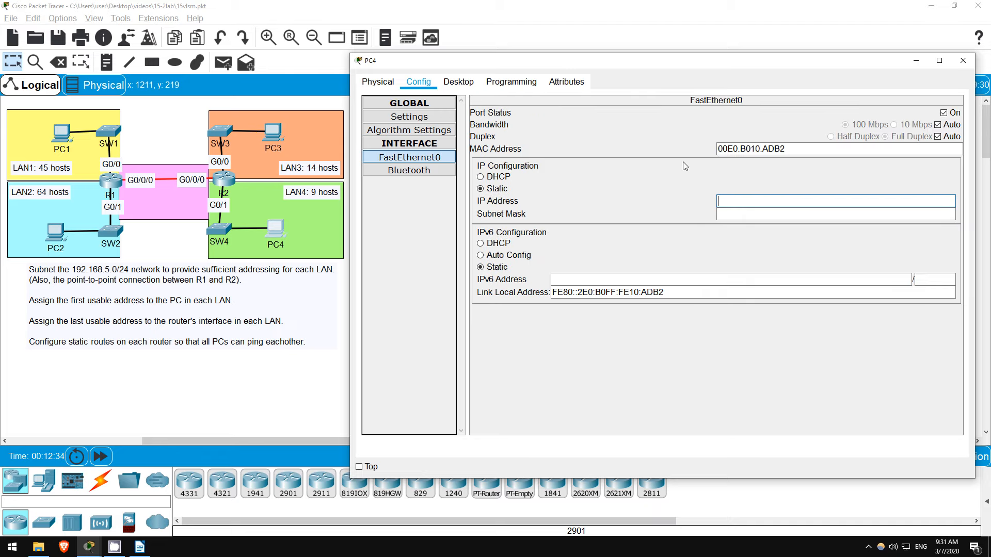
text(192.168.5.209)
key(Tab)
key(End)
key(BackSpace)
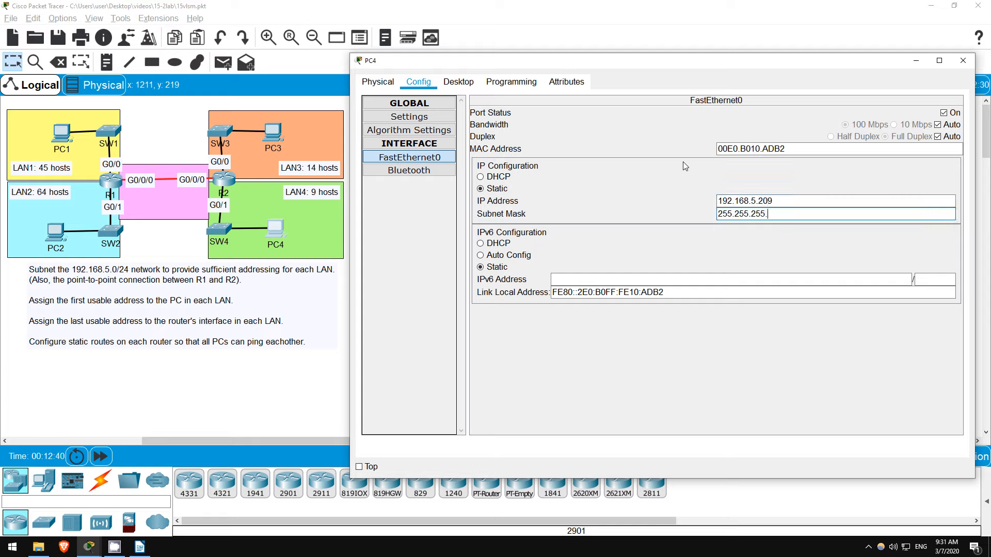
text(240)
click(961, 64)
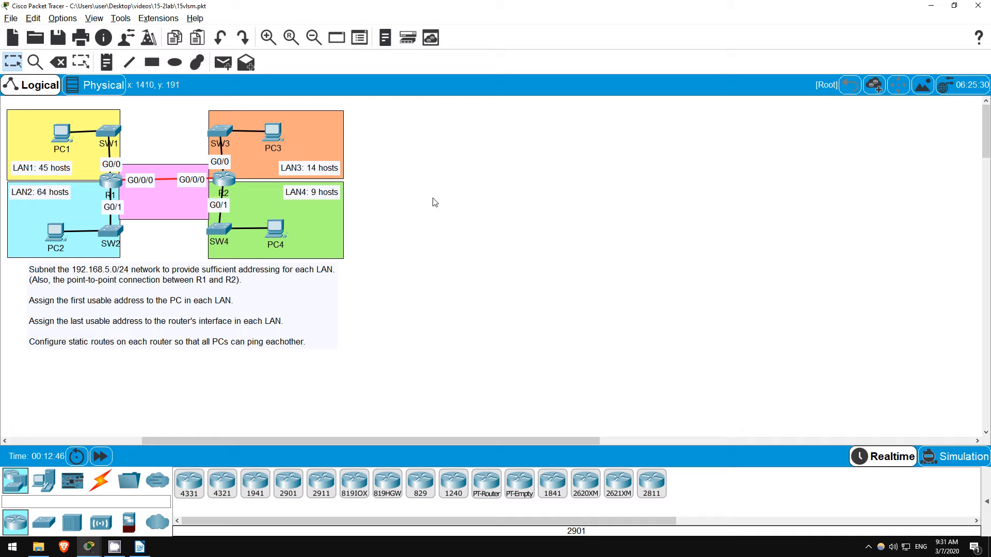
Switch to labsolution.odt in LibreOffice Writer and examine the point-to-point link's prefix length, network address, broadcast address and usable address count
double_click(159, 204)
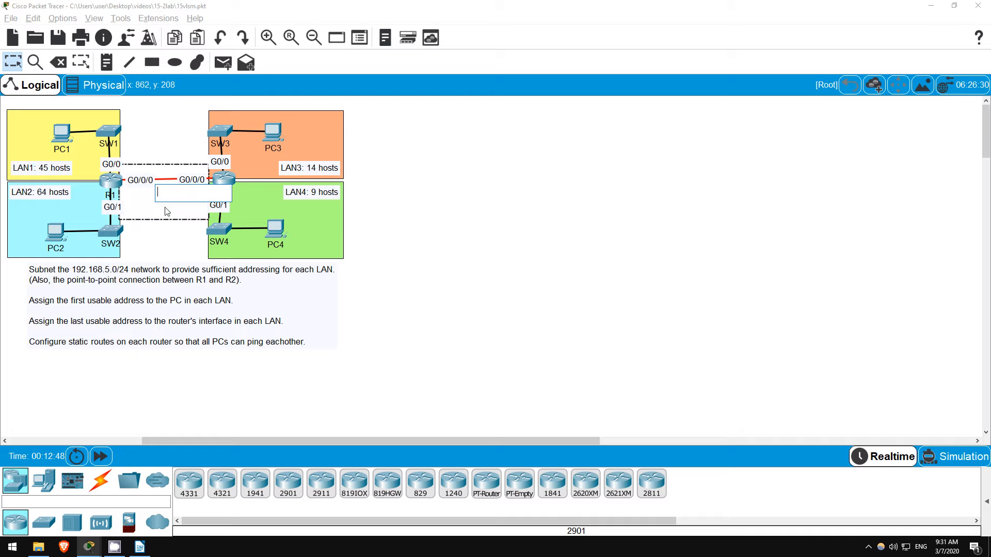
click(383, 161)
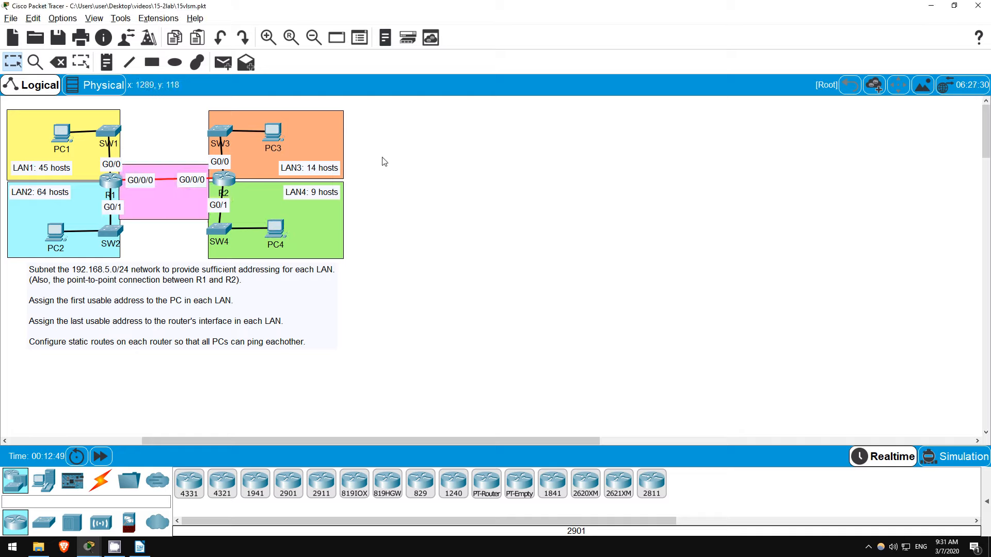
key(alt+Tab)
key(alt+Tab)
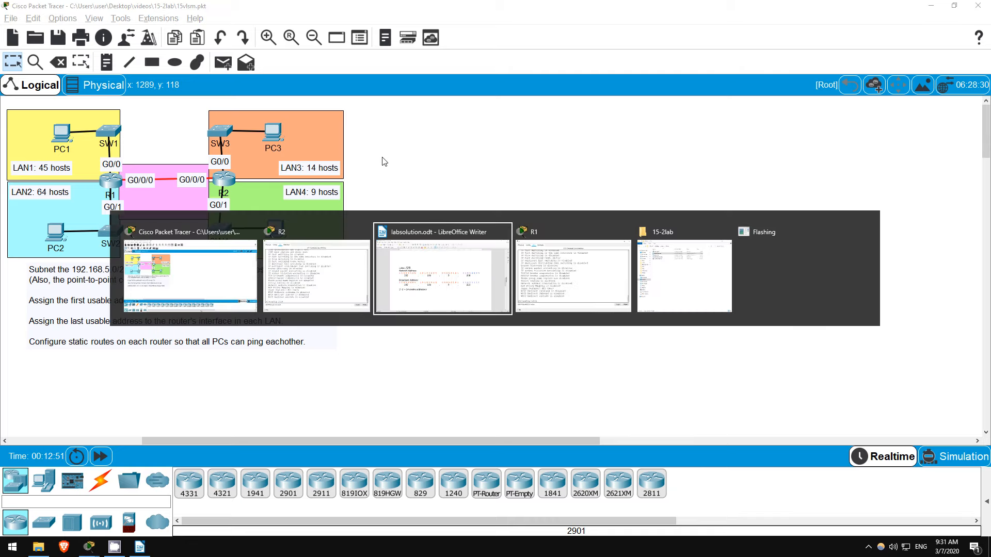
scroll(357, 163, down, 3)
scroll(358, 163, down, 10)
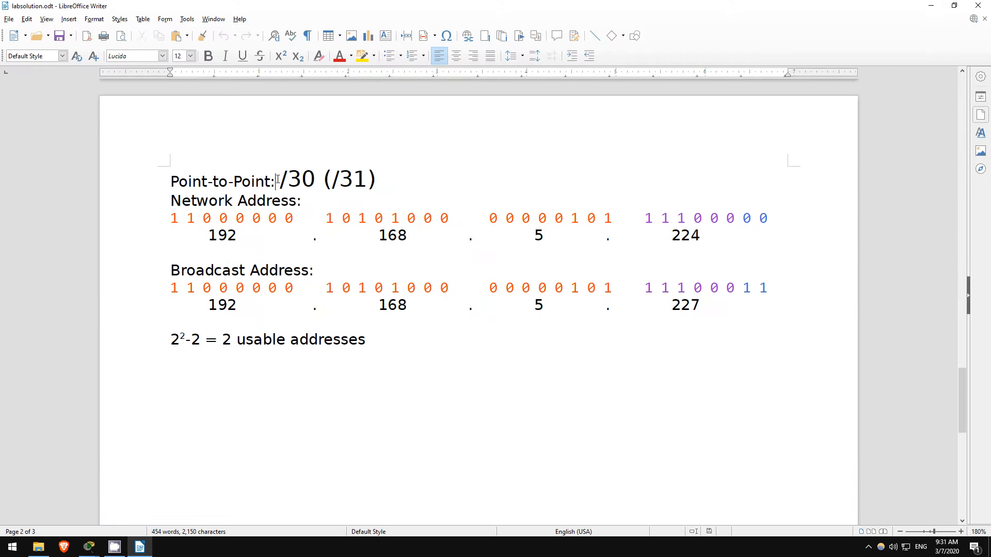
drag(275, 181, 402, 173)
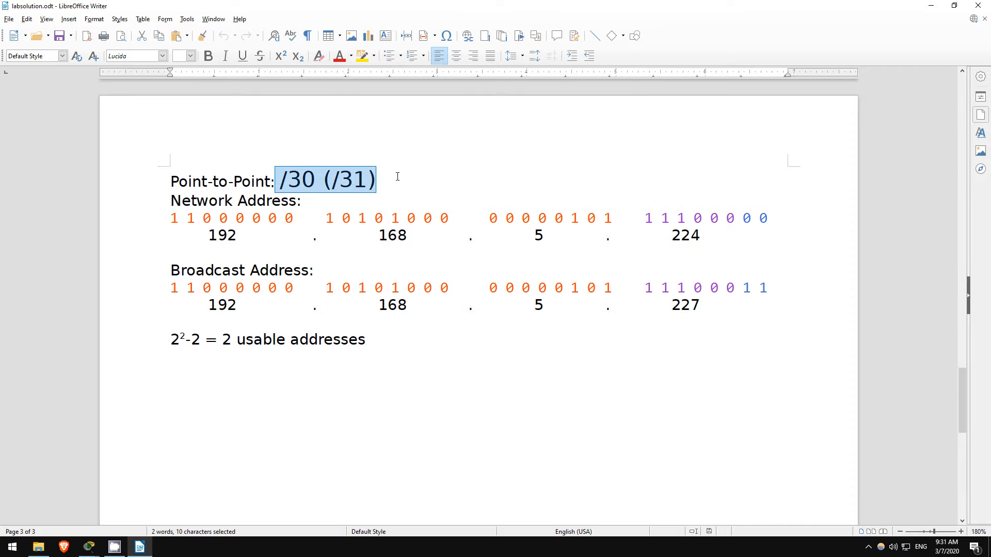
double_click(308, 178)
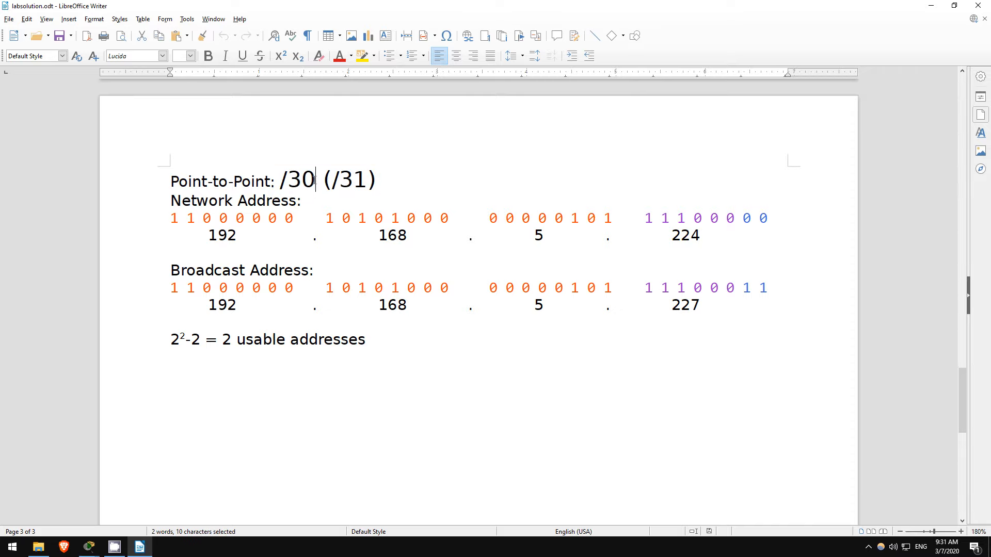
click(395, 173)
drag(202, 241, 700, 237)
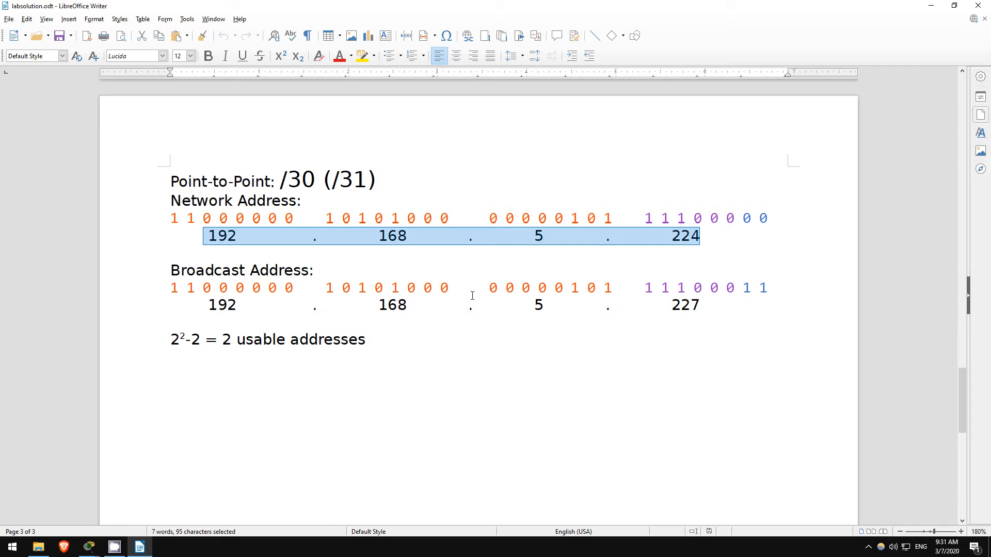
drag(194, 305, 774, 309)
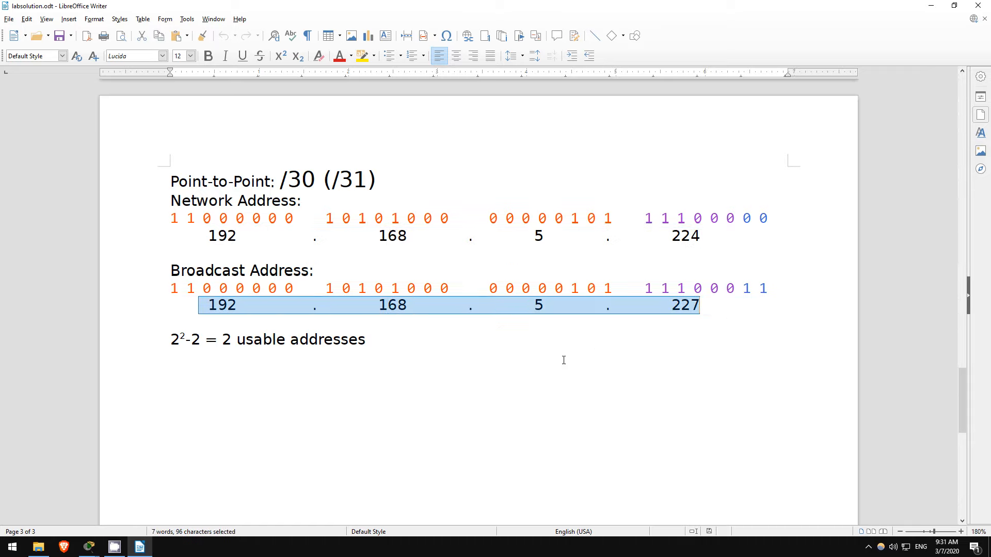
click(367, 371)
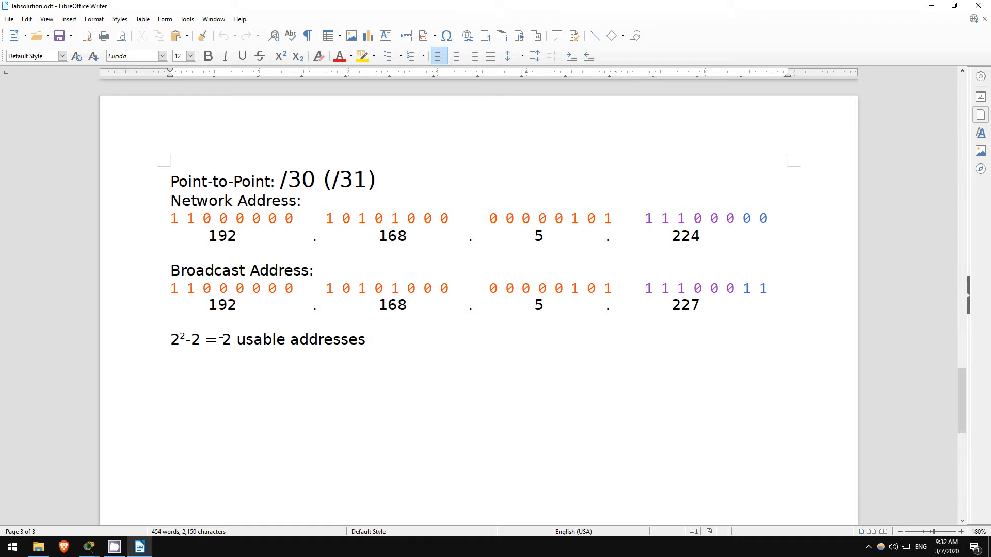
drag(223, 338, 397, 342)
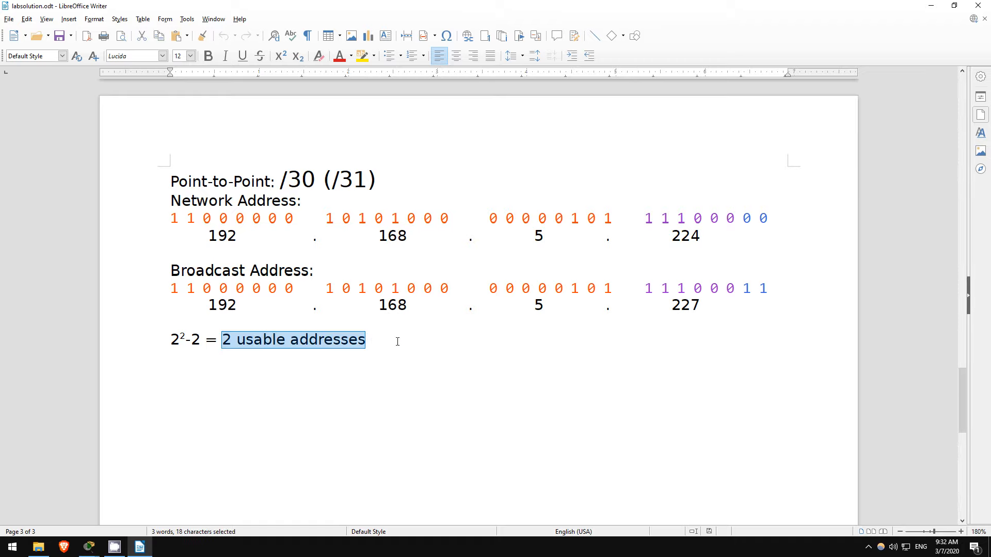
click(398, 343)
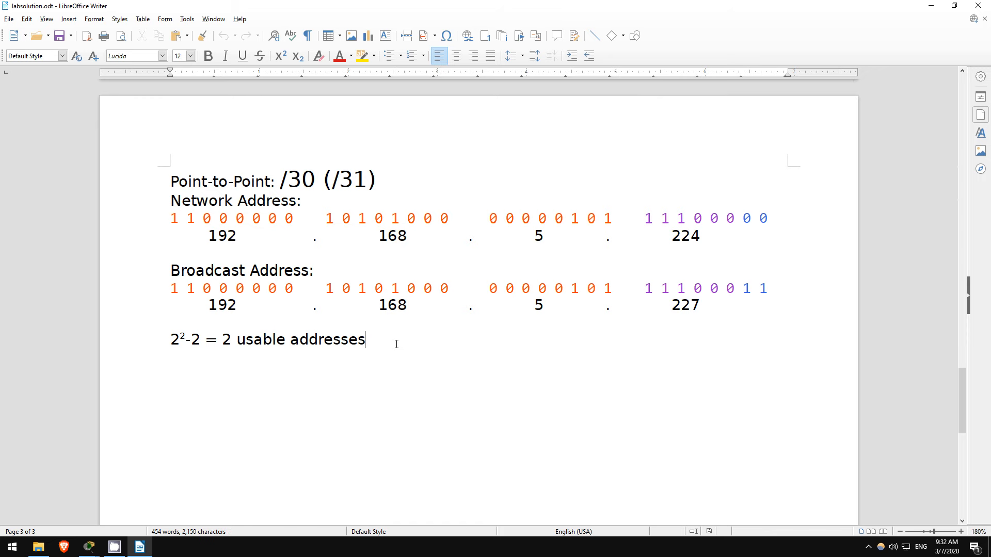
Switch back to R1's command line in Packet Tracer and assign 192.168.5.225 255.255.255.252 to its g0/0/0 interface
key(alt+Tab)
key(alt+Tab)
key(alt+Tab)
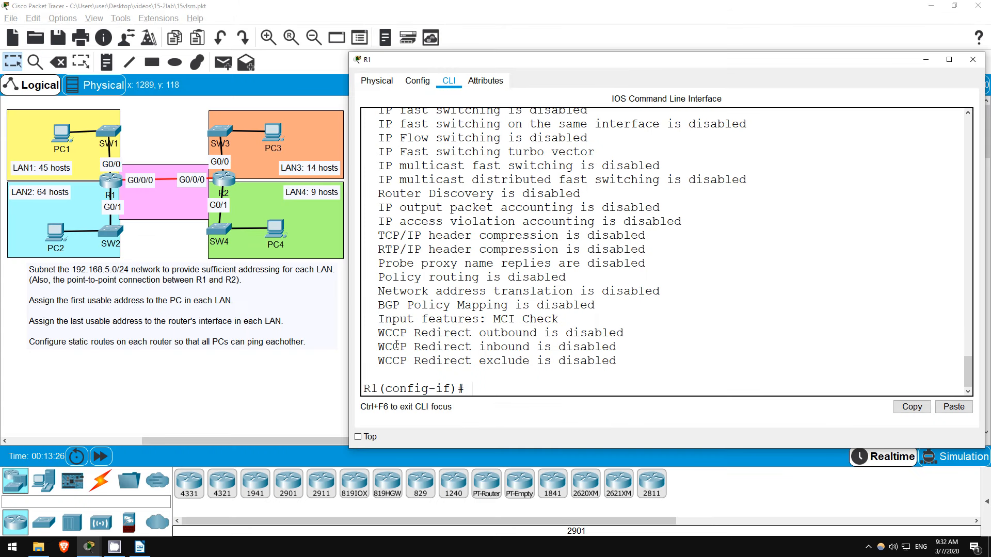
key(Return)
key(Return)
text(int g)
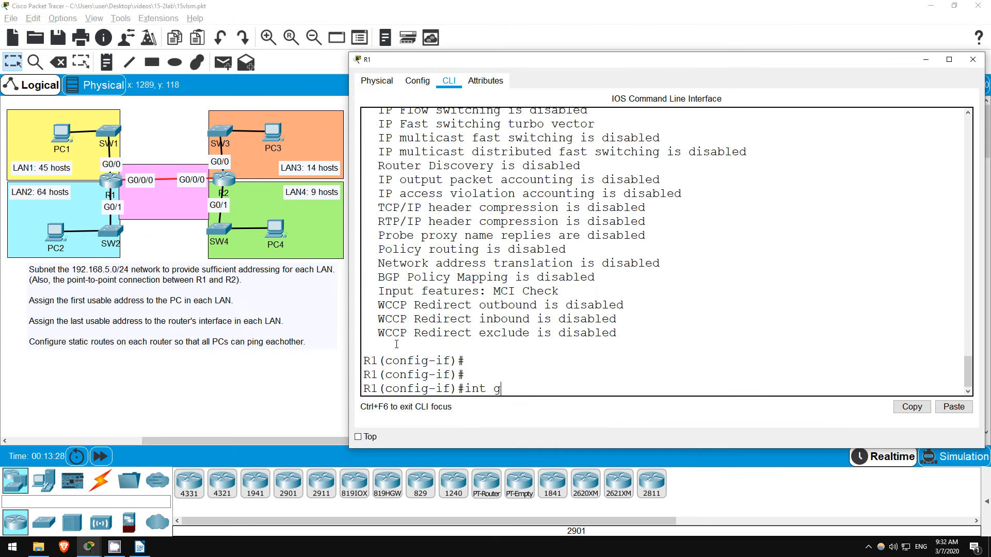
text(0/0/0)
key(Return)
key(Return)
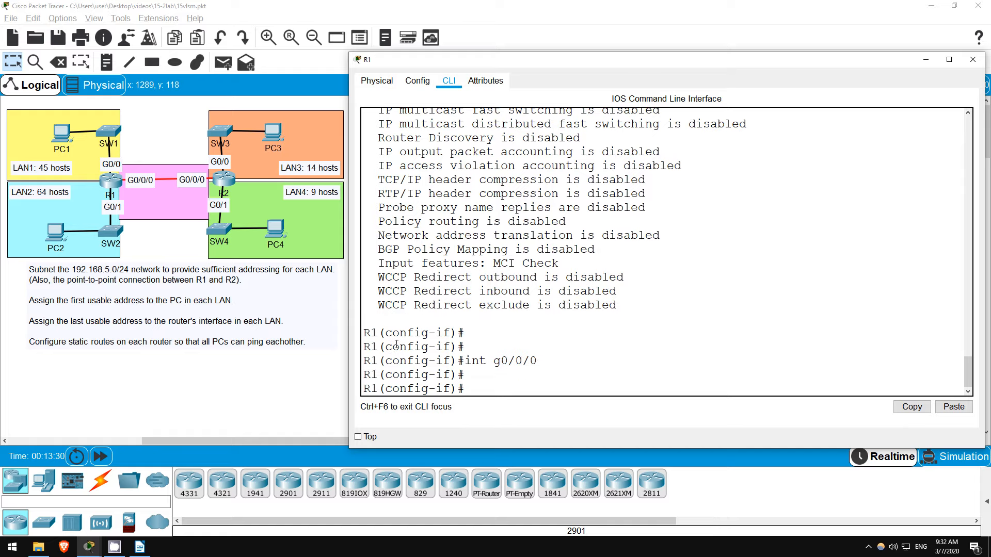
text(ip add 192.168.5.22)
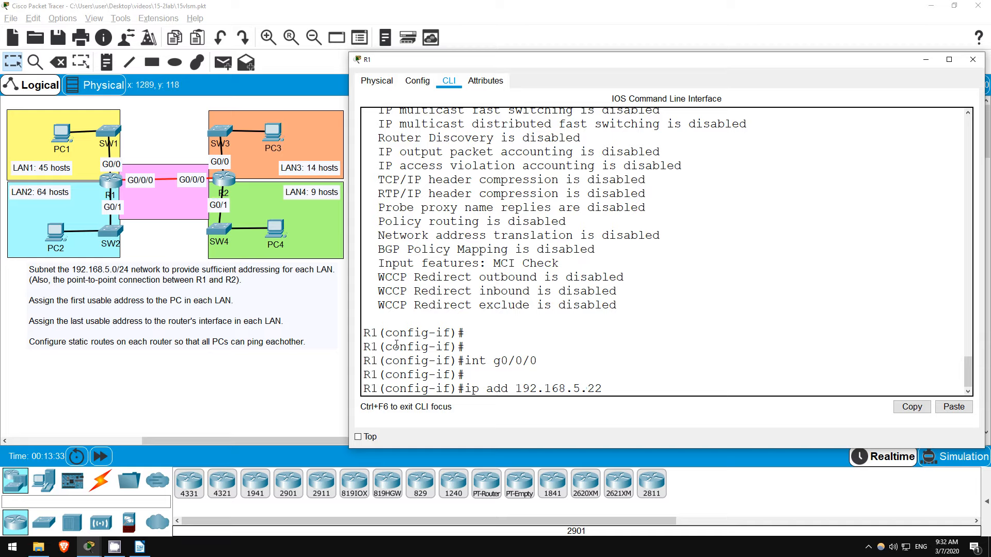
text(5 255.255.255.255.252)
key(Return)
Enable R1's g0/0/0 interface with no shut
text(no shut)
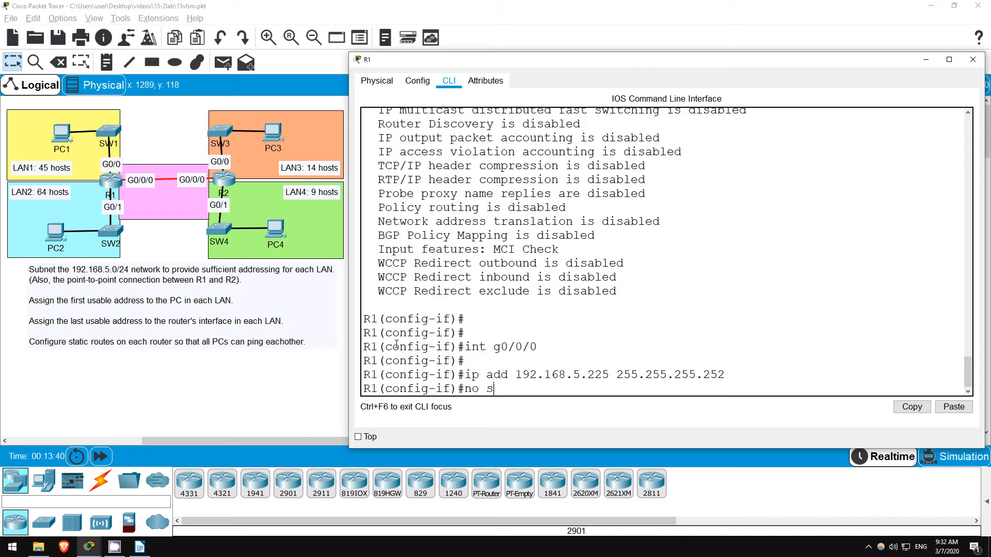
key(Return)
key(Return)
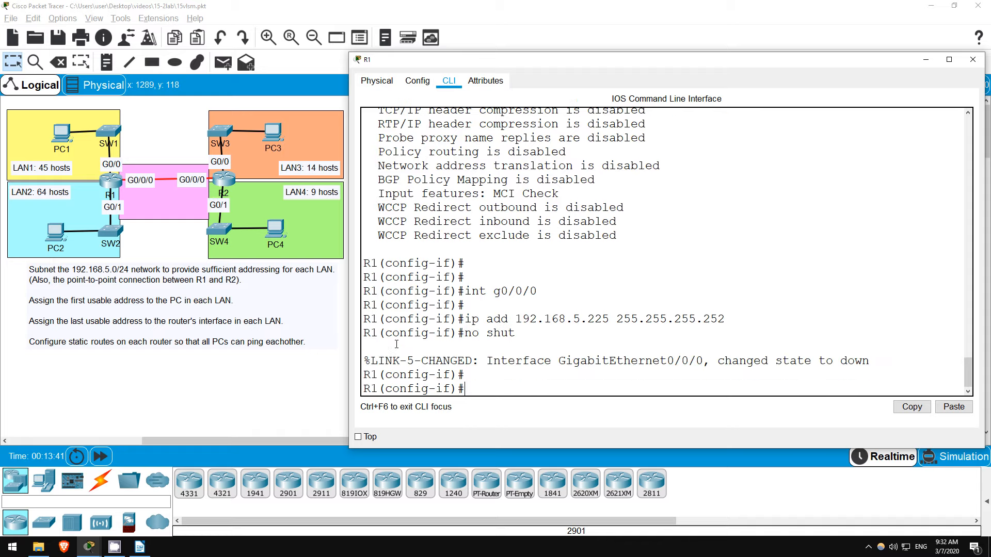
Show R1's g0/0/0 IP interface details and check its assigned internet address and prefix
text(do sh ip int g0/0/0)
key(Return)
scroll(539, 269, up, 3)
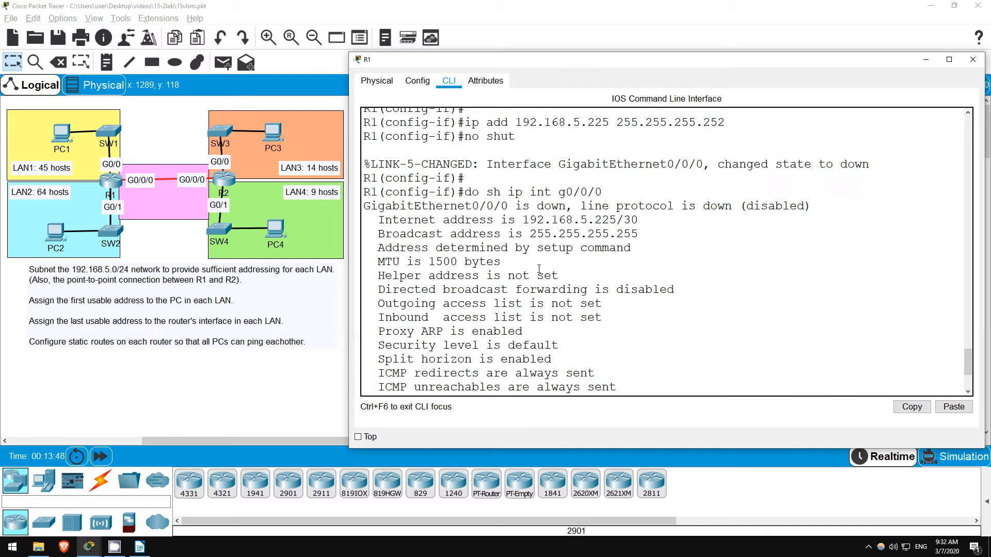
drag(523, 220, 666, 211)
click(640, 250)
scroll(639, 250, down, 3)
key(space)
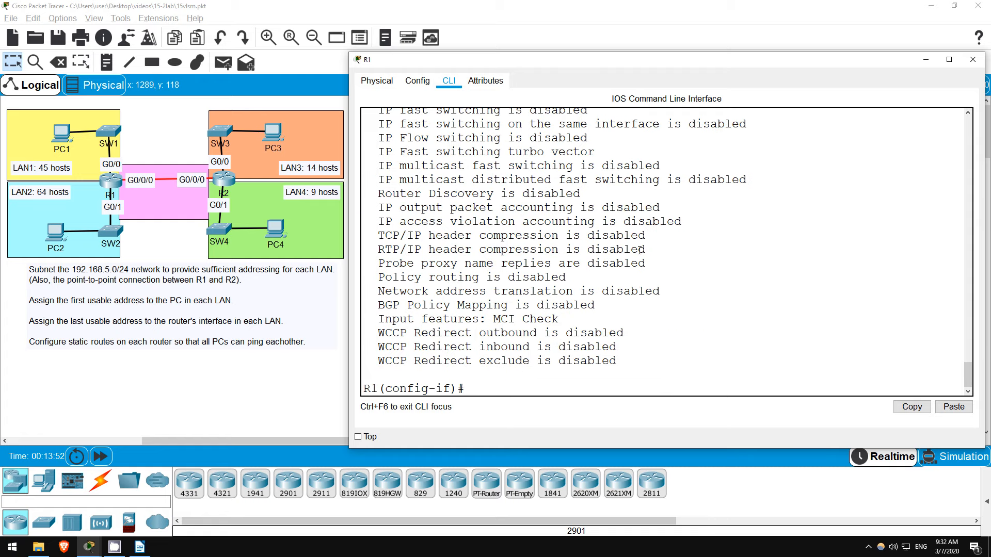
Open R2's command line and assign 192.168.5.226 255.255.255.252 to its g0/0/0 interface
click(229, 180)
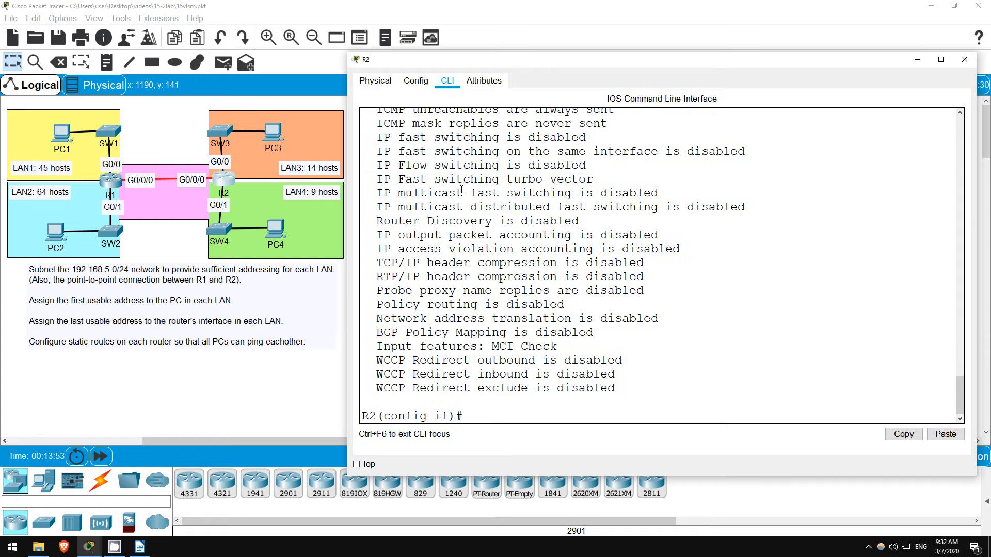
text(int g0/0/0)
key(Return)
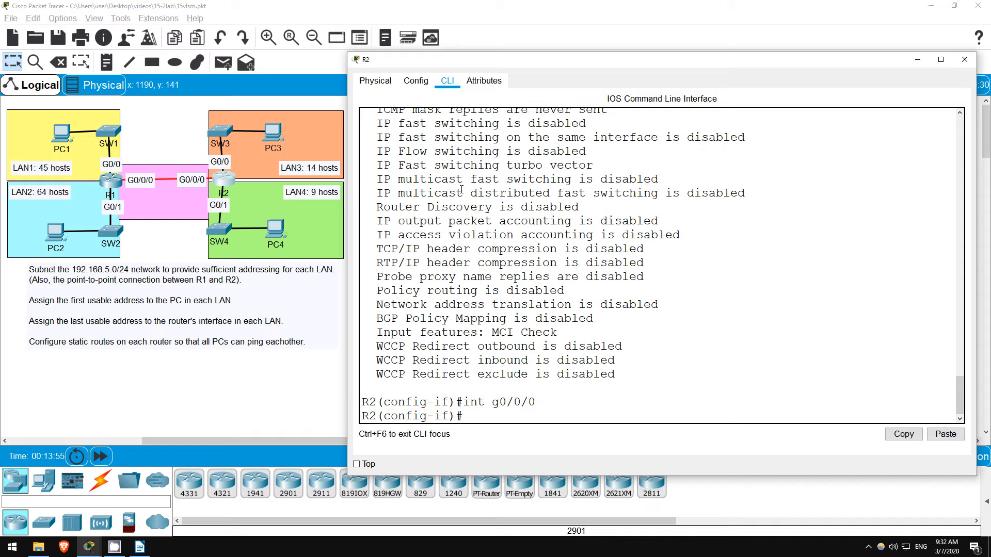
text(ip add 192.168.5.226 255.255)
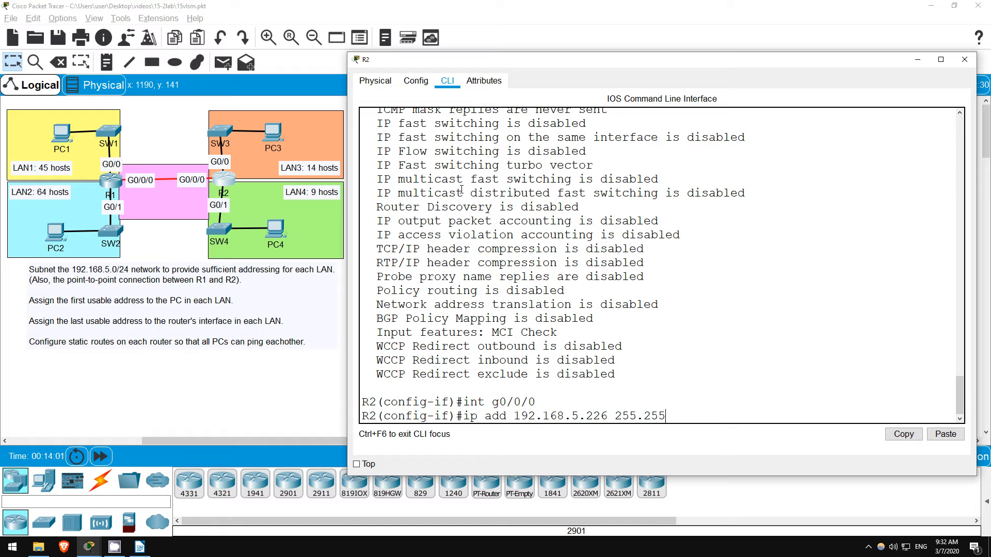
text(.255.252)
key(Return)
key(Return)
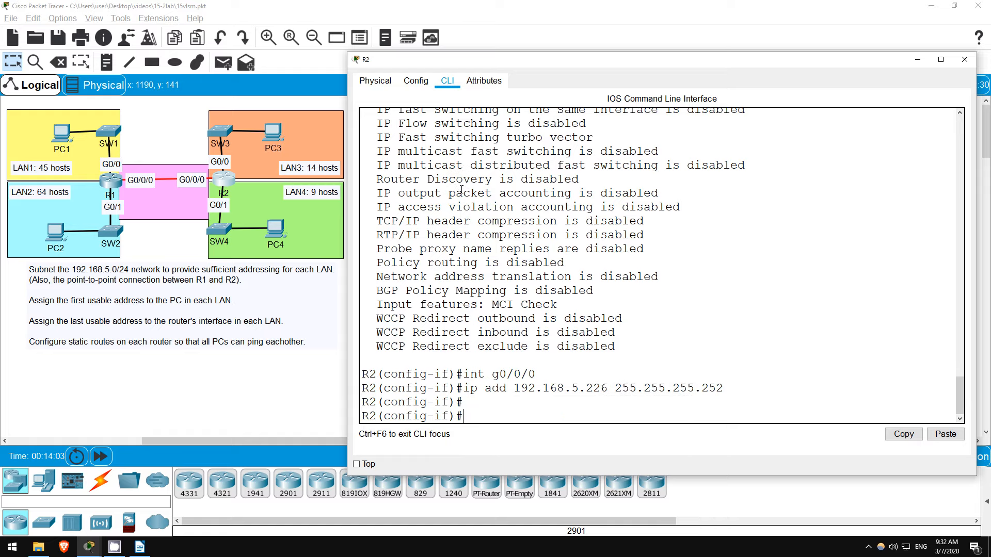
Enable R2's g0/0/0 interface with no shut
text(no shut)
key(Return)
key(Return)
key(Return)
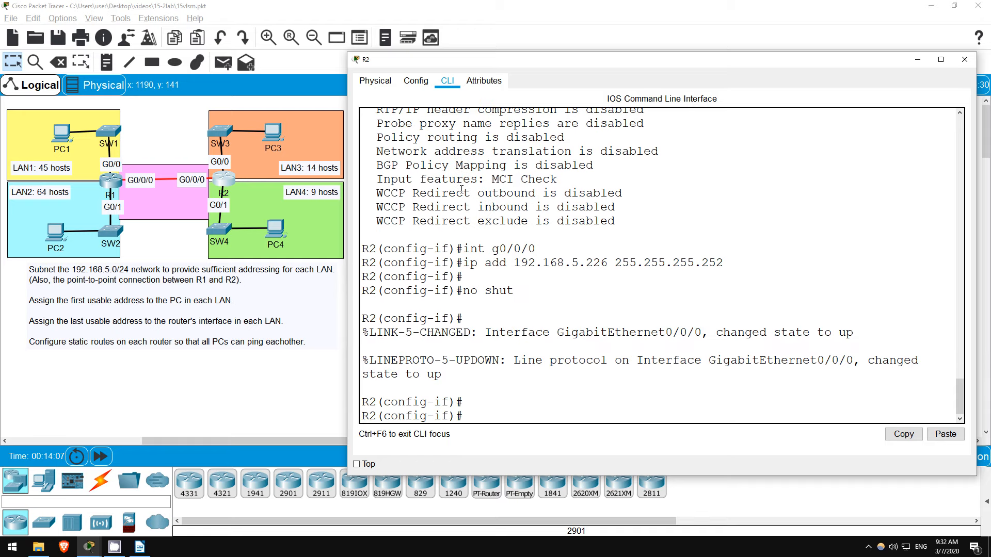
Show R2's g0/0/0 IP interface details and check its assigned internet address and prefix
text(do sh ip int g0/0/0)
key(Return)
scroll(583, 176, up, 1)
scroll(583, 176, up, 1)
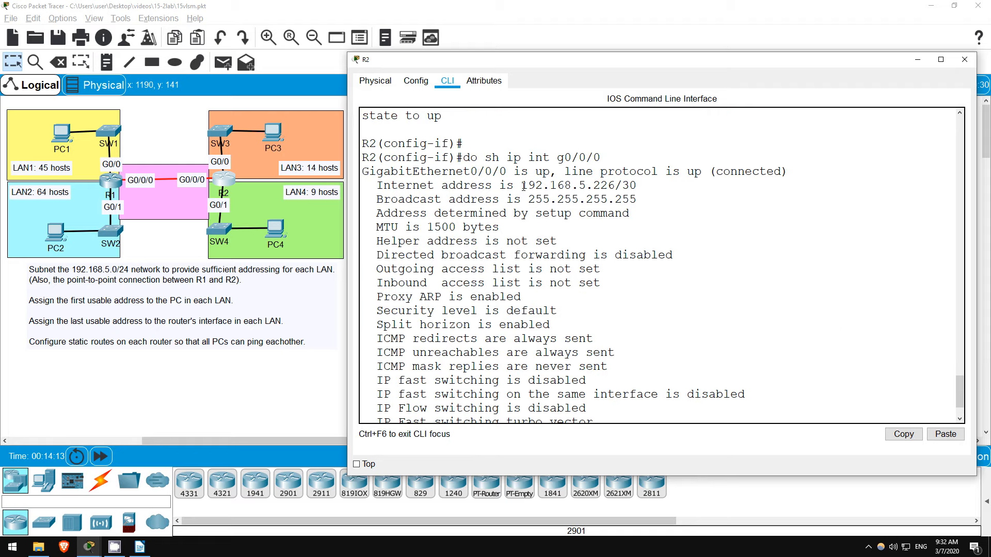
drag(514, 185, 639, 186)
click(640, 186)
key(space)
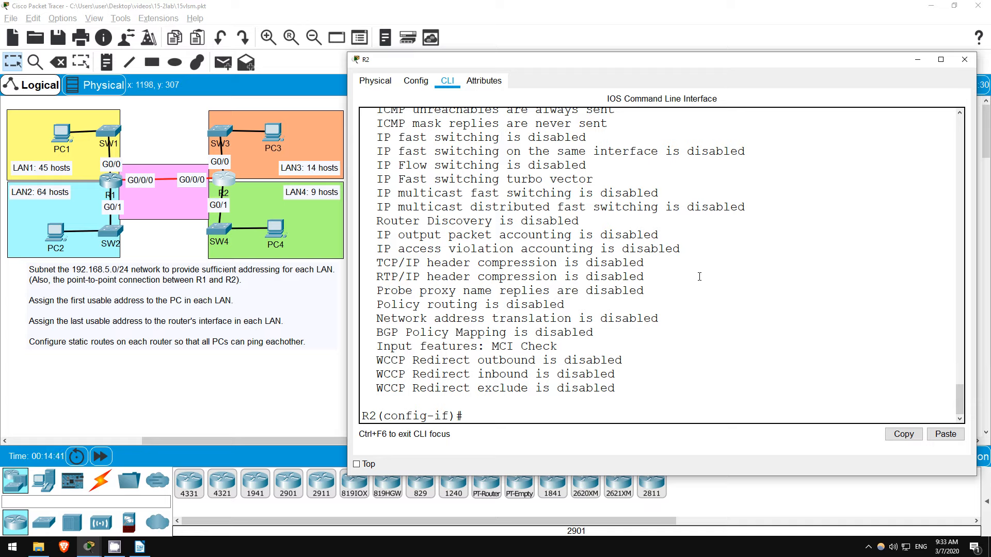
Leave R2's interface configuration and add a static route to 192.168.5.128 255.255.255.192 via 192.168.5.225
text(exit)
key(Return)
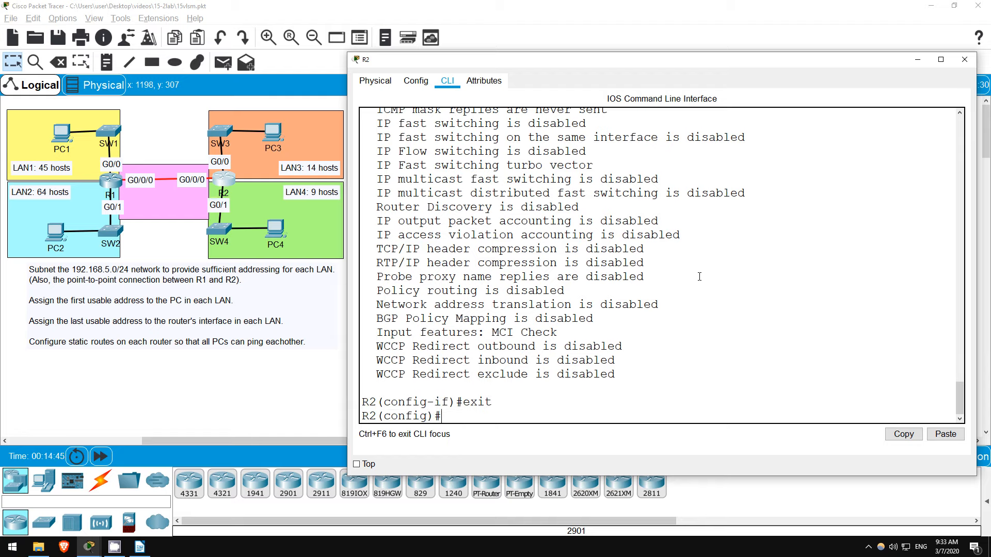
text(ip route 192.168.5.128 25)
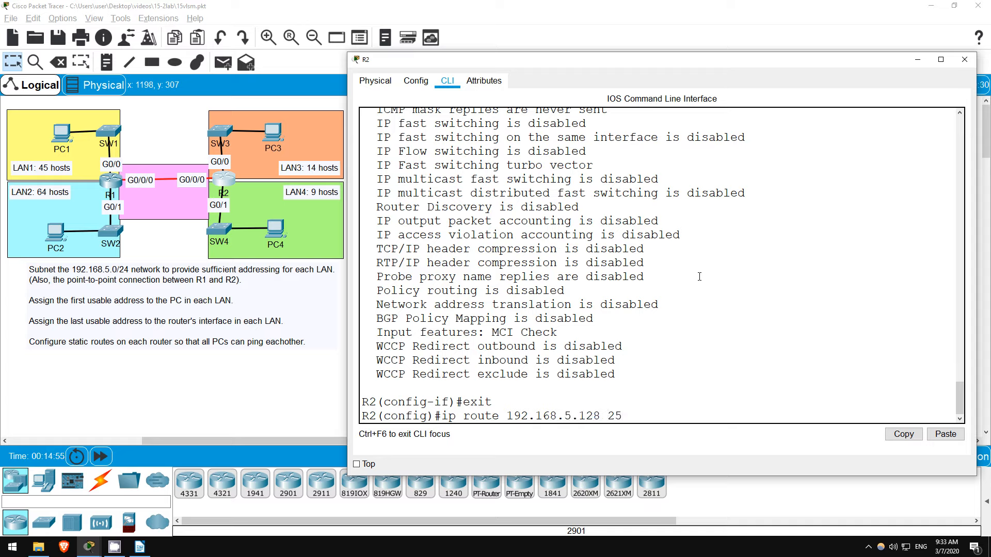
text(5.255.255.192 ?)
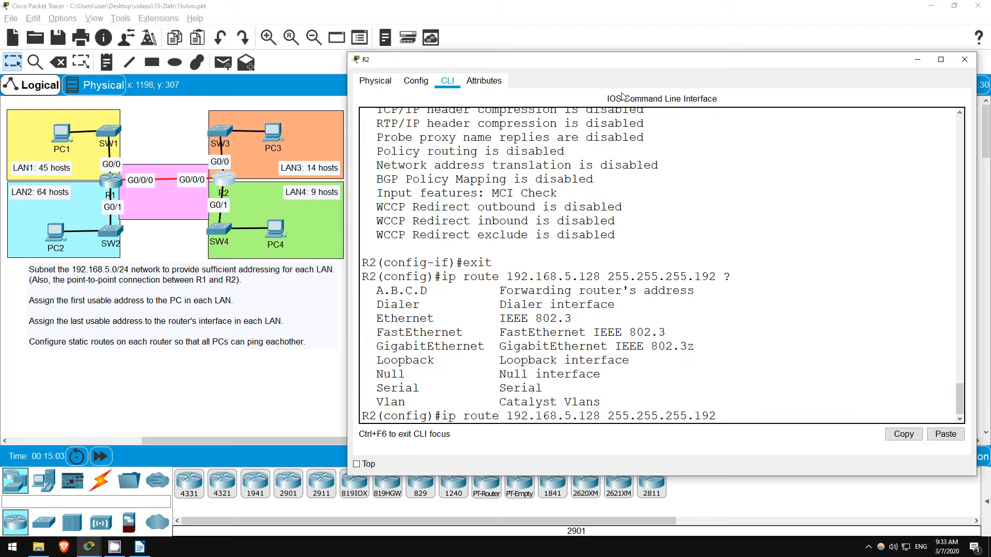
drag(373, 308, 407, 404)
drag(363, 291, 698, 291)
click(729, 416)
text(192.168.5.225)
key(Return)
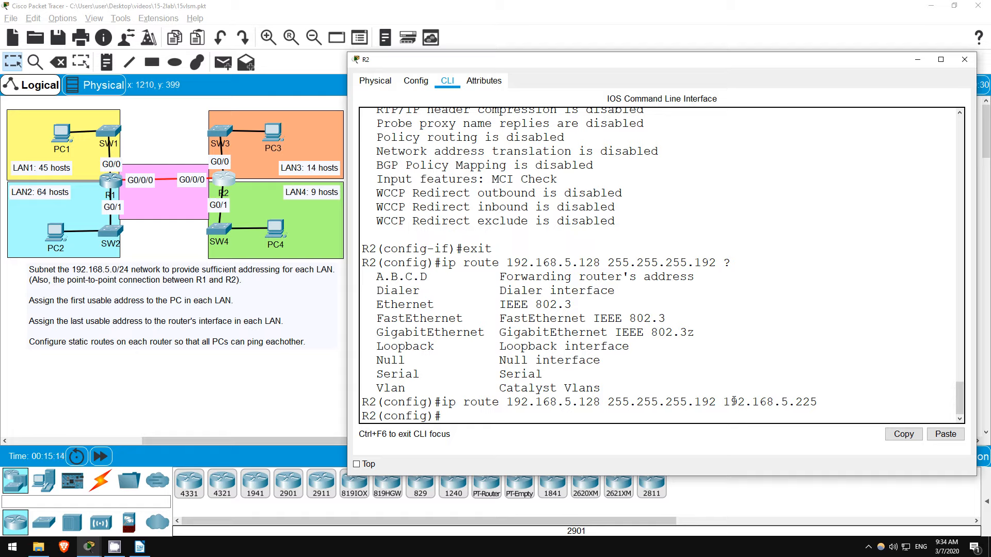
Add a static route on R2 to 192.168.5.0 255.255.255.128 via 192.168.5.225
text(ip route 192.168.5.0 255)
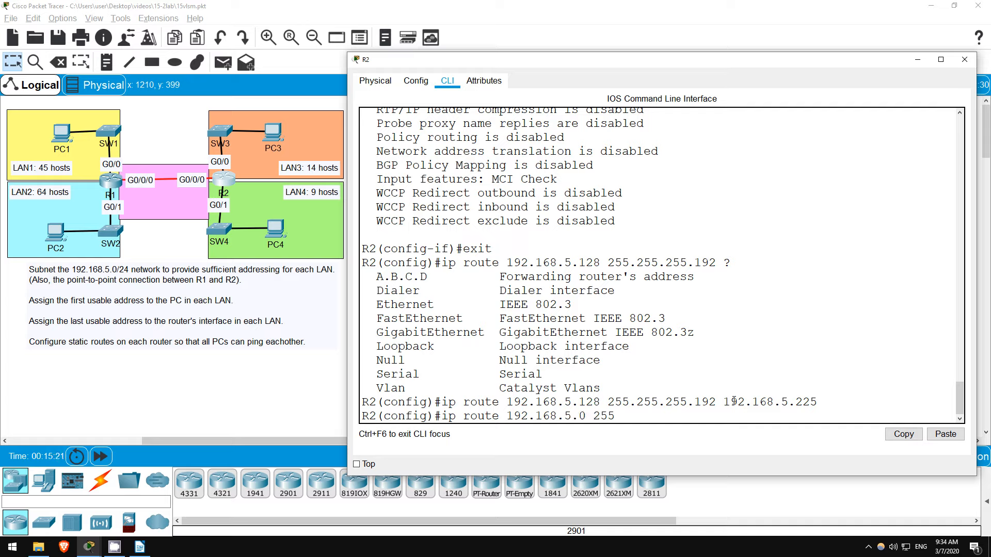
text(.255.255.255.128 192.168.5.225)
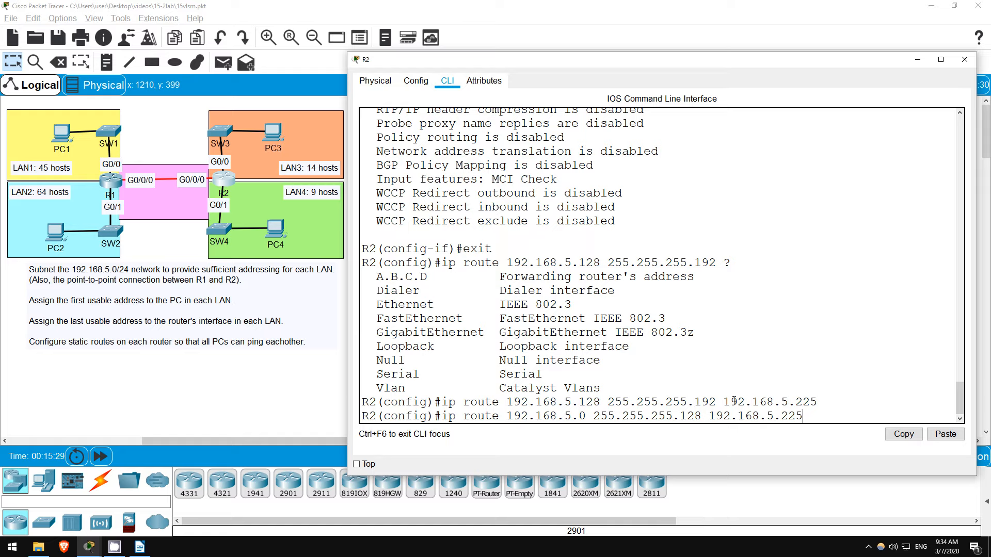
key(Return)
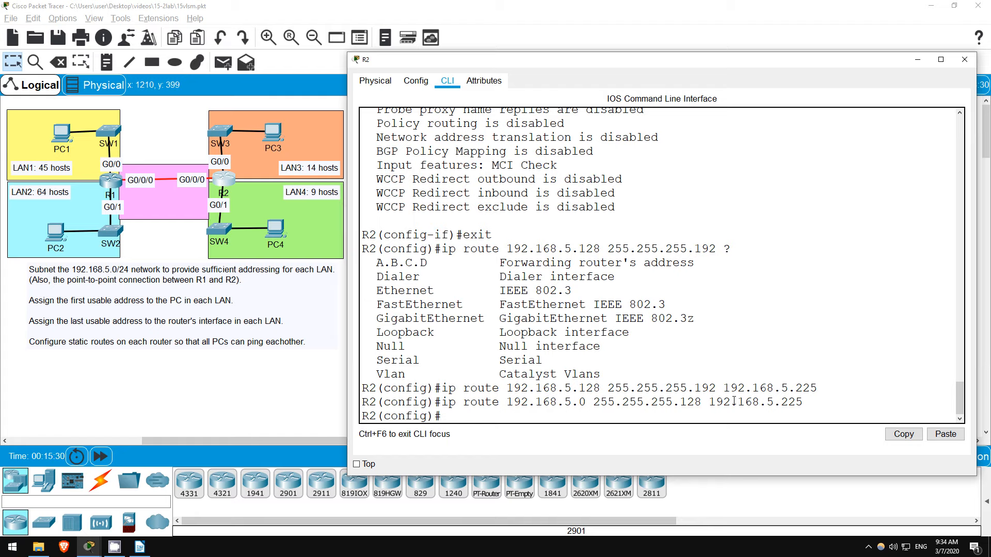
Show R2's IP routing table and check its connected, local and static routes
text(do sh ip route)
key(Return)
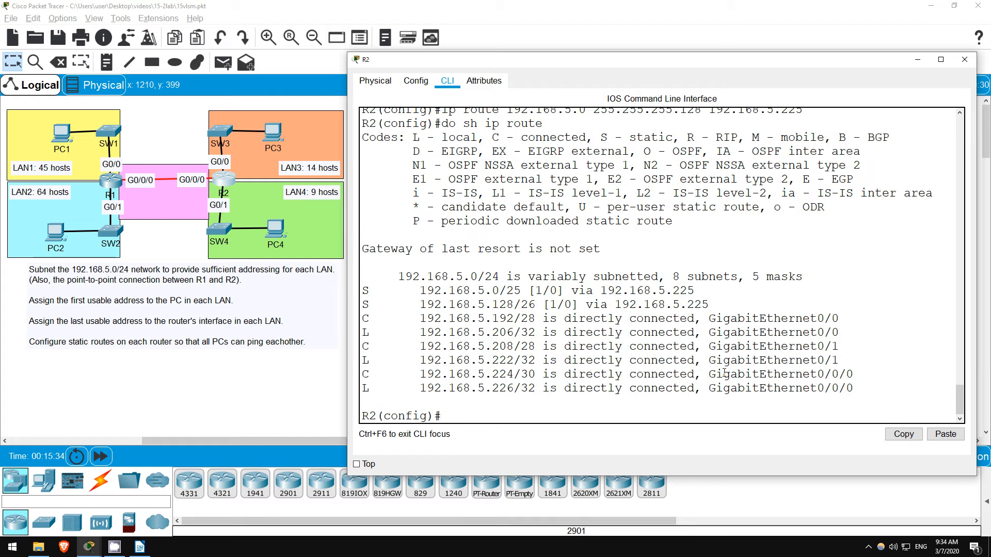
drag(365, 317, 856, 389)
drag(717, 305, 363, 290)
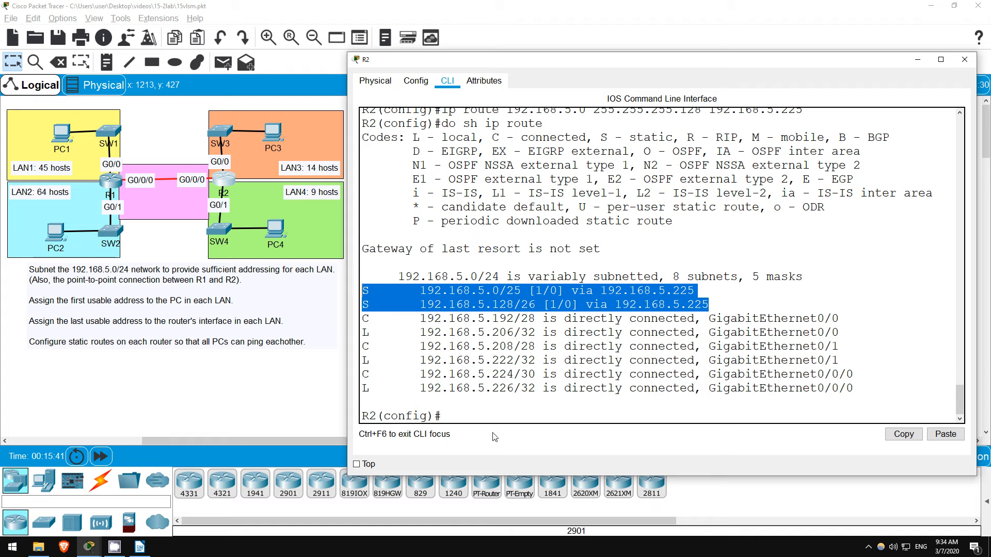
click(474, 417)
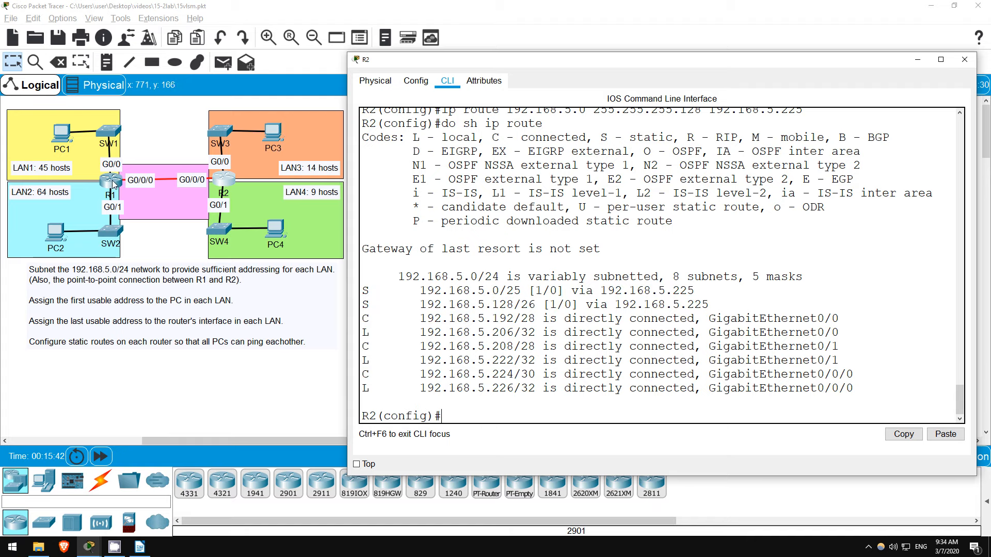
Open R1's command line, leave interface configuration and add a static route to 192.168.5.192 255.255.255.240 via 192.168.5.226
click(112, 184)
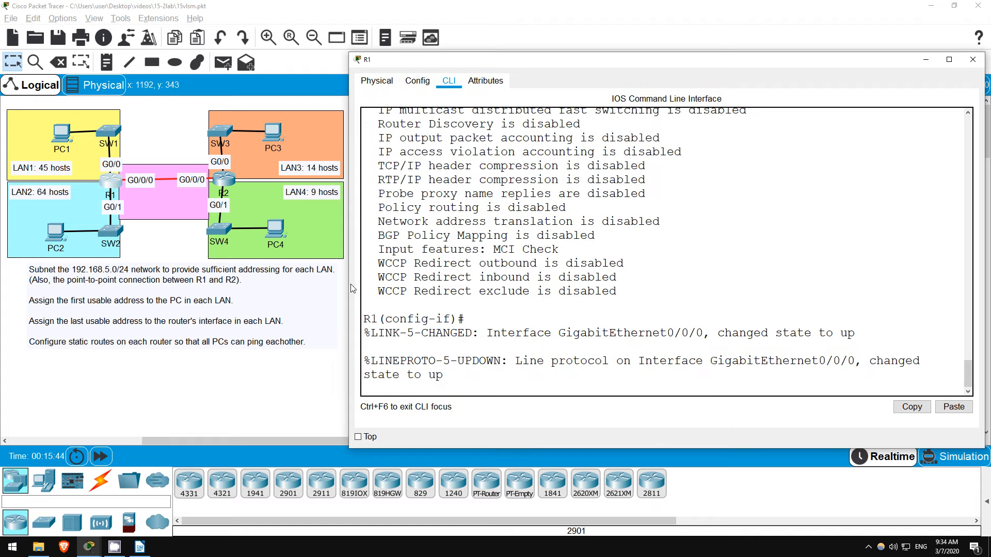
key(Return)
key(Return)
key(Return)
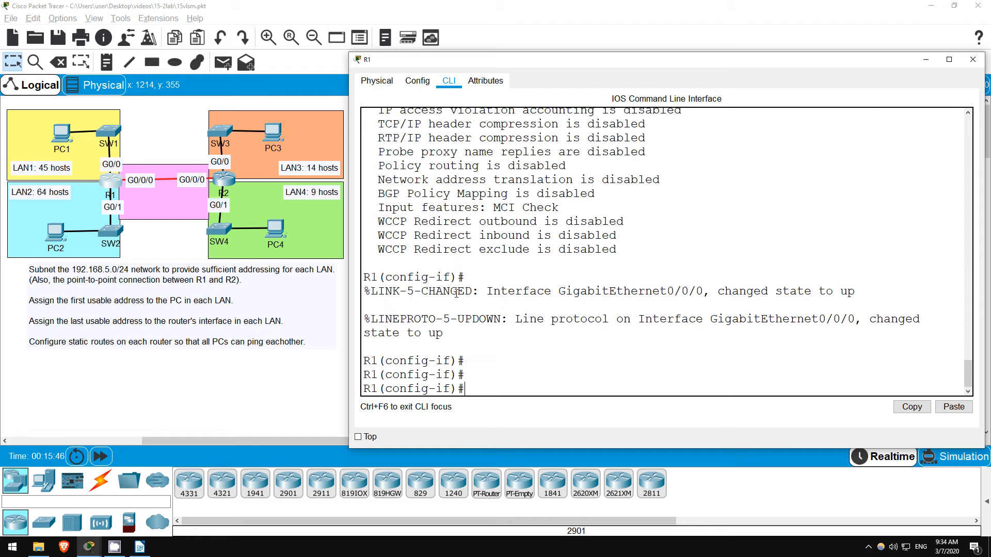
text(exit)
key(Return)
key(Return)
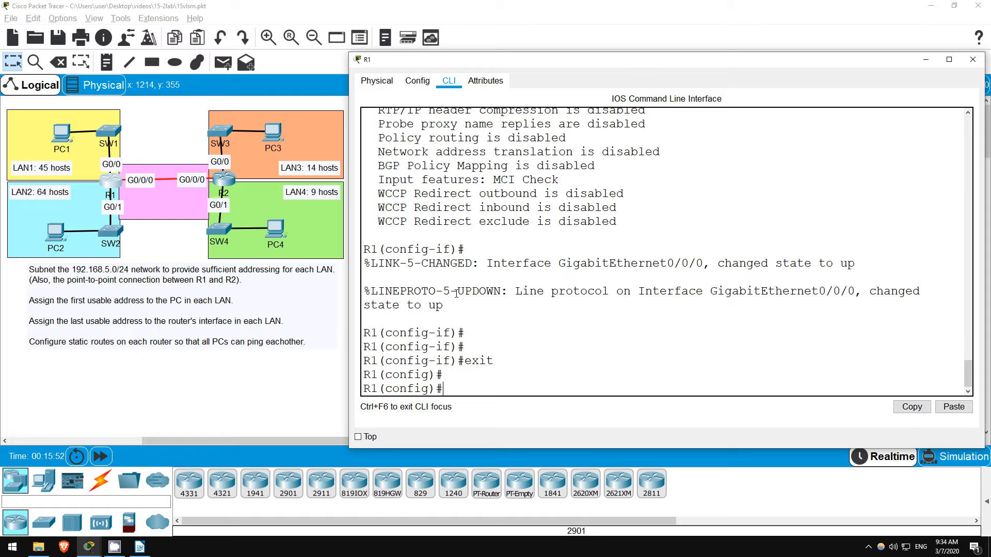
text(ip route 192.168.5.192 25)
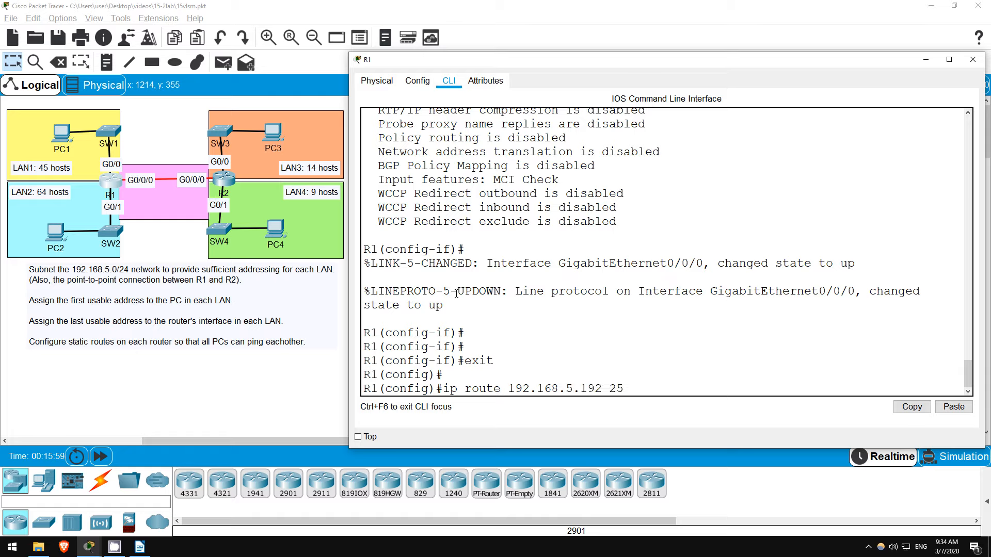
text(5.255.255.255.240 192.168.5)
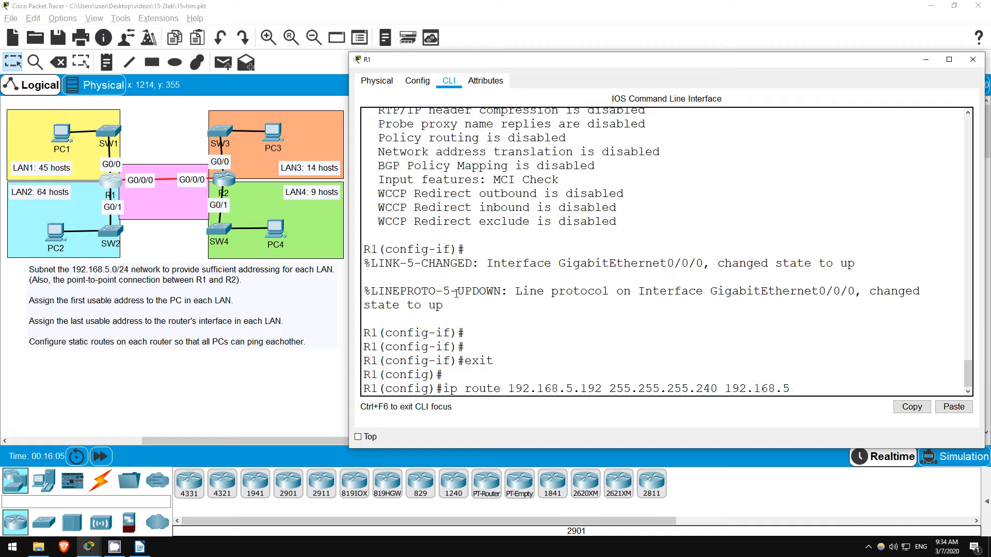
text(.226)
key(Return)
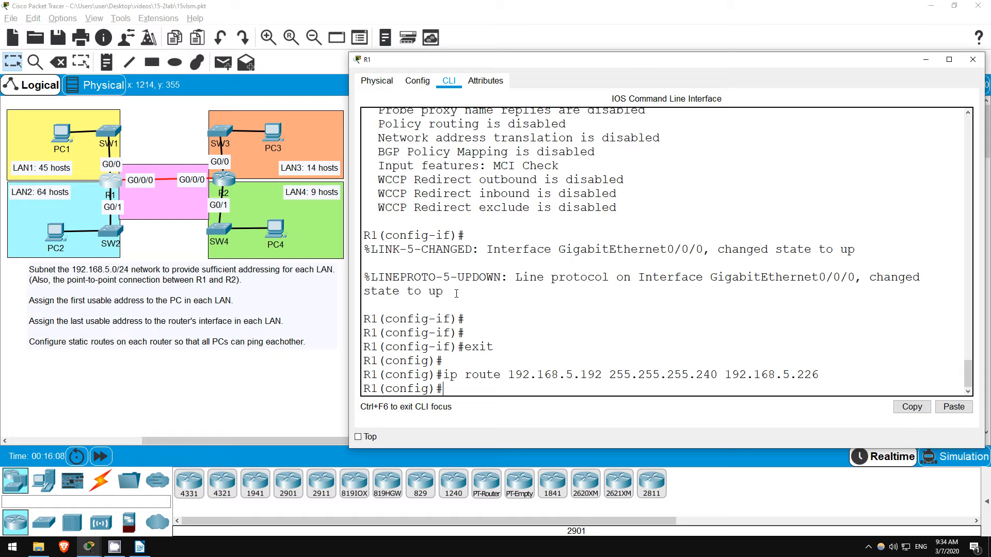
Add a static route on R1 to 192.168.5.208 255.255.255.240 via 192.168.5.226
text(ip route 192.168.5.)
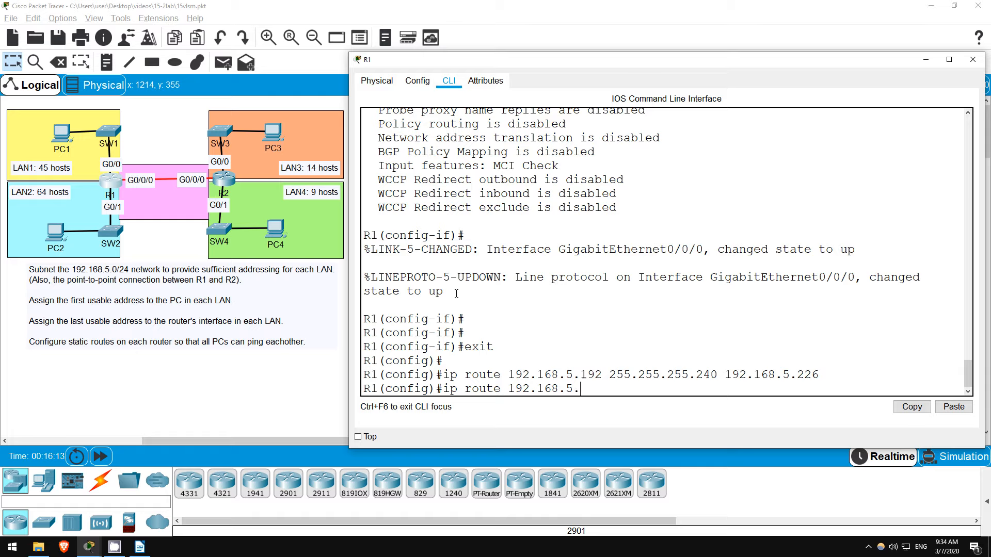
text(208 255.255.255.240)
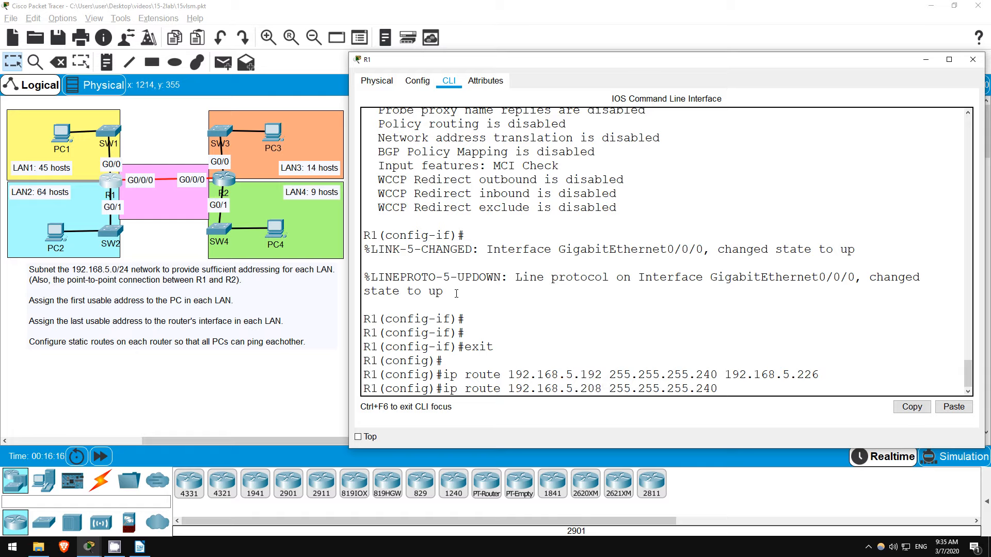
text( 192.168.5.226)
key(Return)
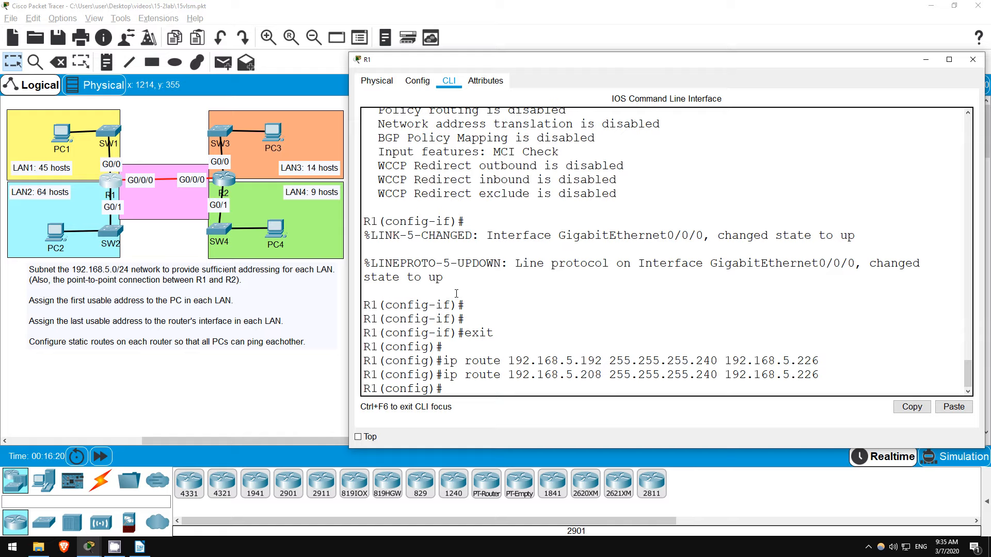
Show R1's IP routing table and check its two static routes
text(do sh ip route)
key(Return)
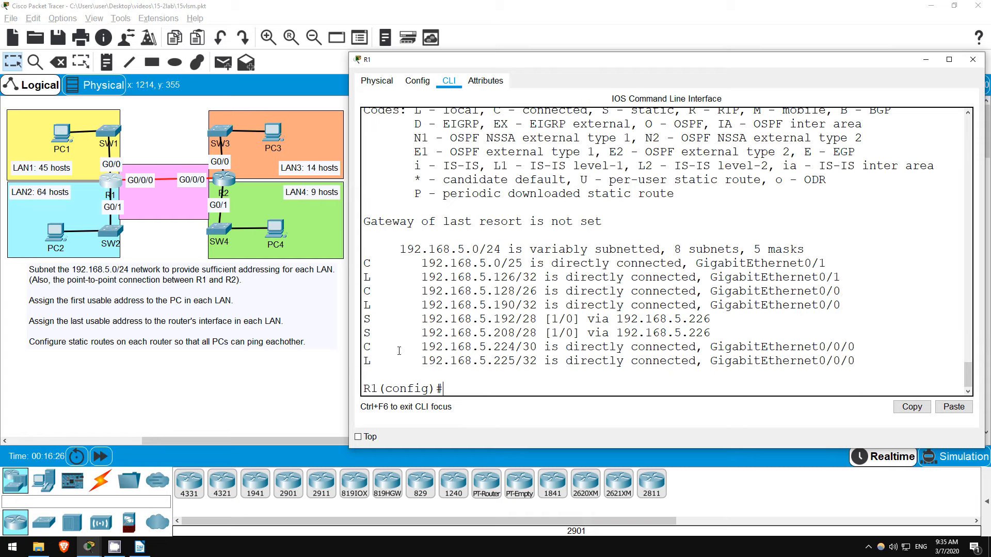
drag(364, 319, 486, 325)
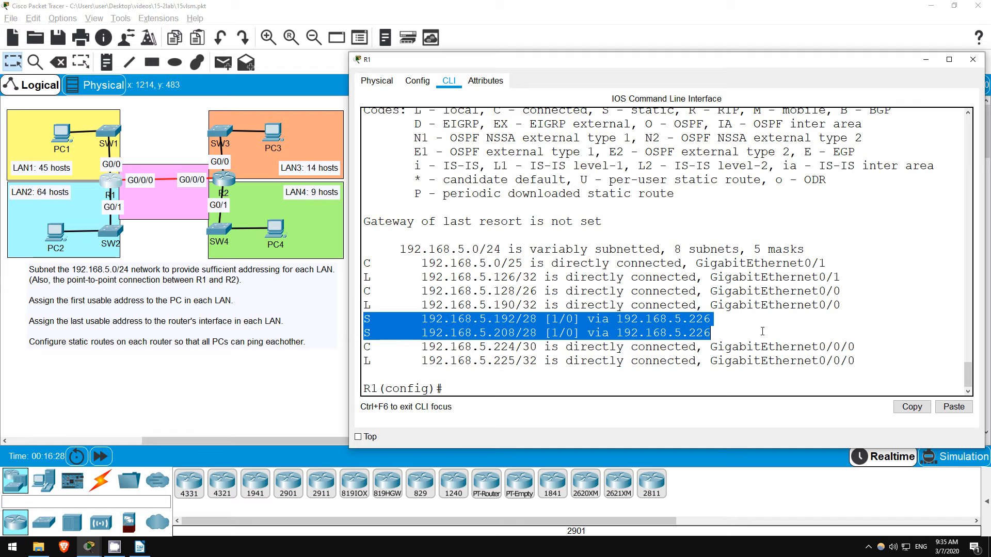
click(763, 357)
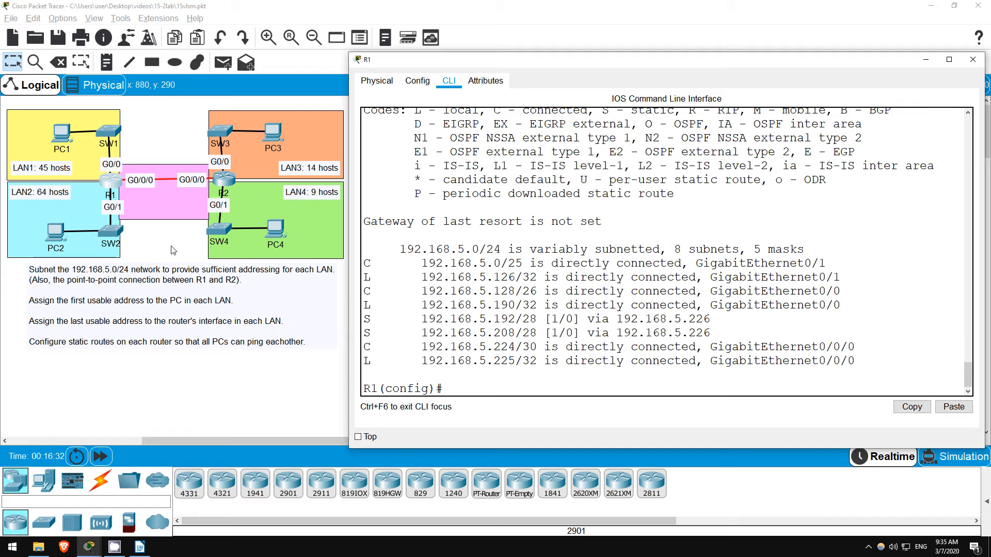
Open PC1's Command Prompt in an enlarged device window beside the topology
click(173, 250)
click(61, 133)
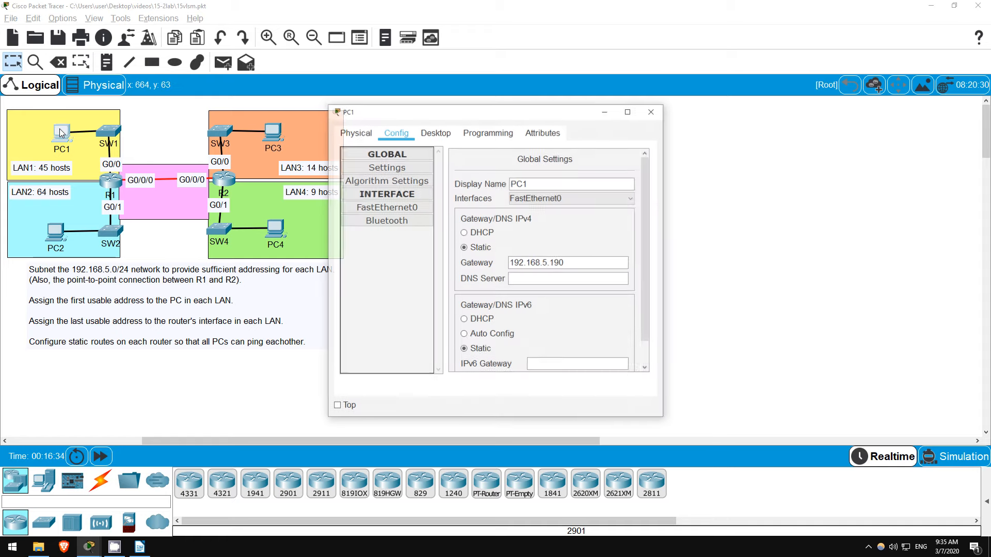
drag(414, 113, 438, 58)
click(460, 77)
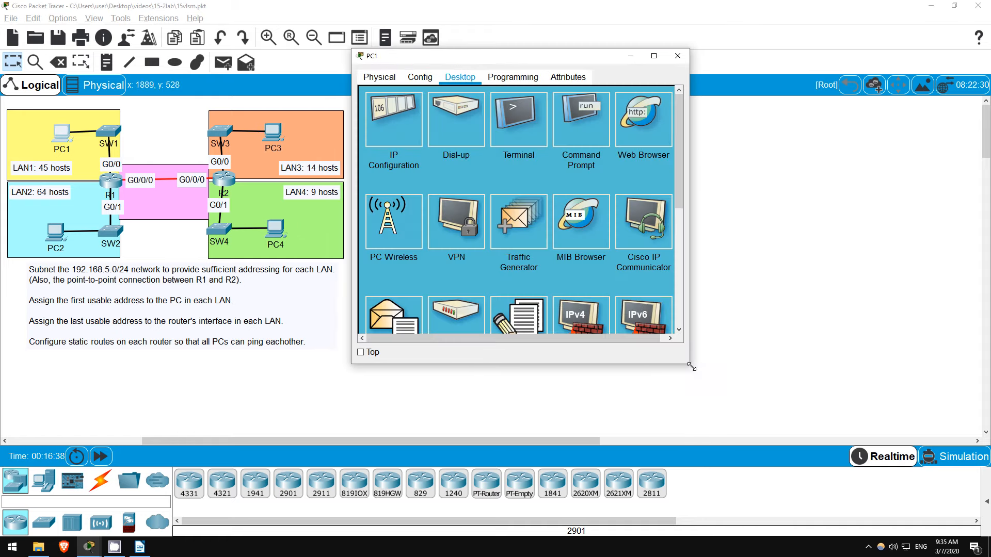
drag(688, 363, 973, 449)
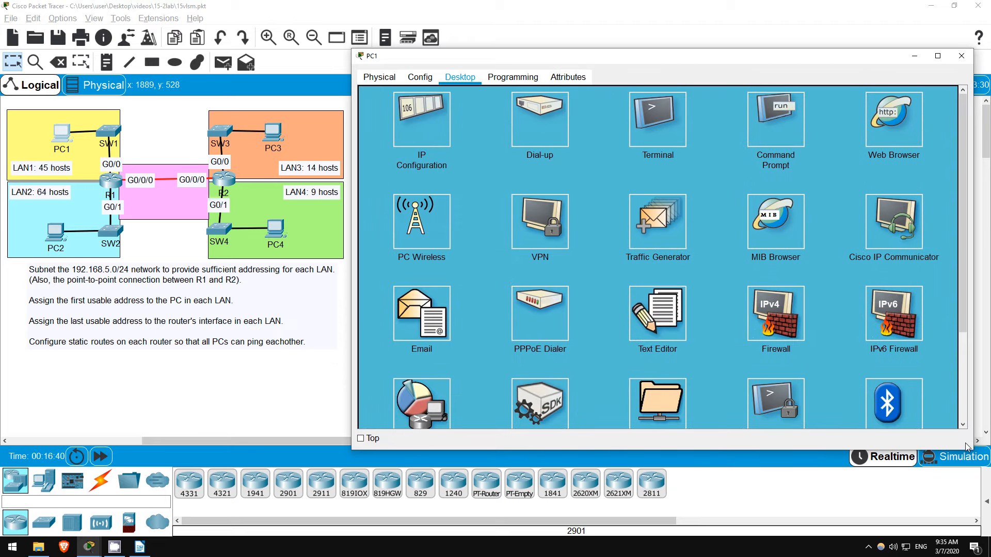
click(761, 110)
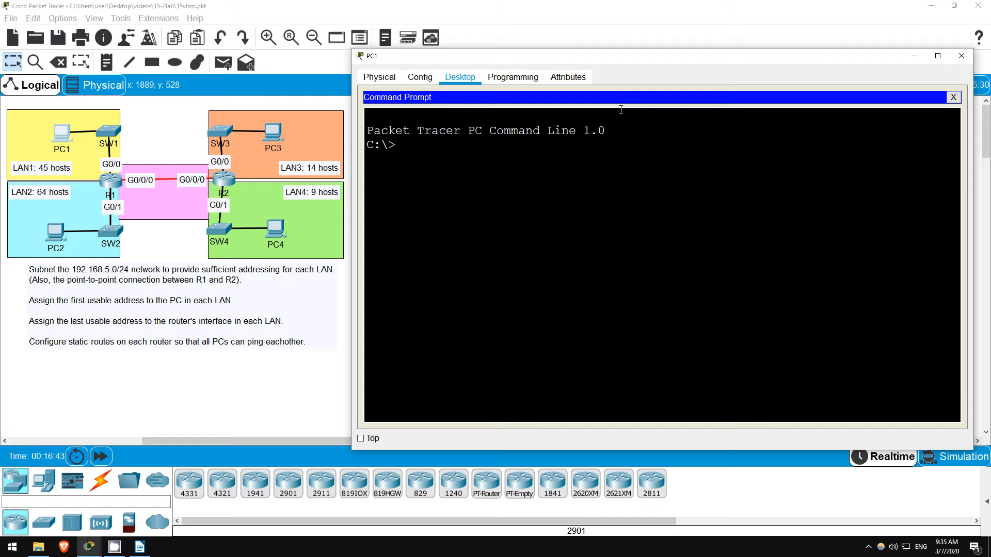
Ping PC4 at 192.168.5.209 from PC1 and check the replies
key(Return)
key(Return)
text(ping 192.168.5.209)
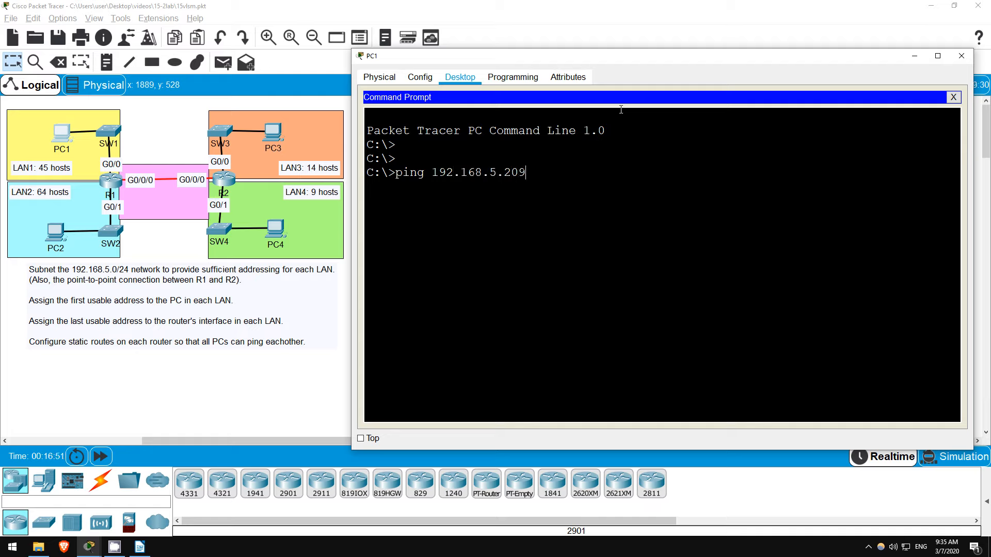
key(Return)
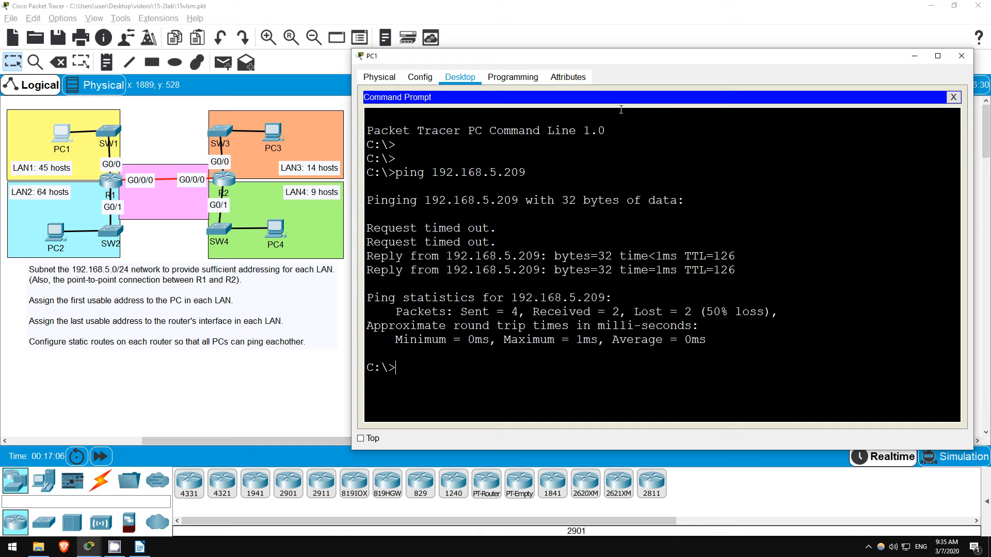
drag(367, 256, 737, 271)
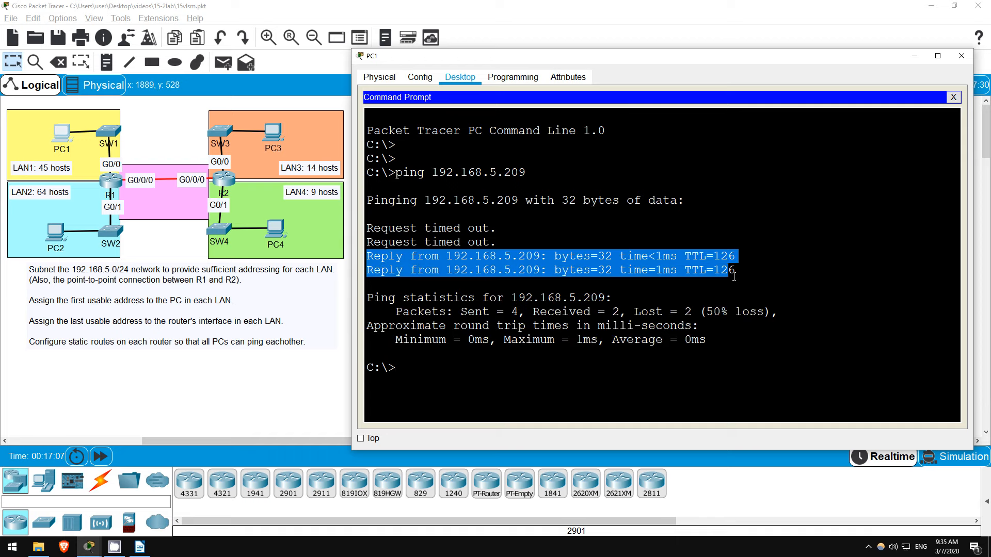
Repeat the ping from PC1 to 192.168.5.209
click(477, 377)
key(Up)
key(Return)
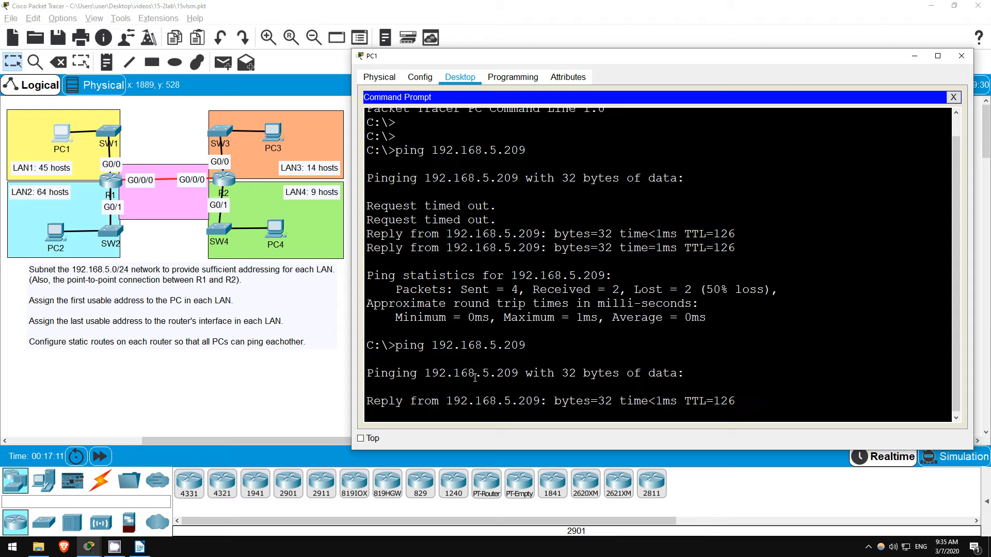